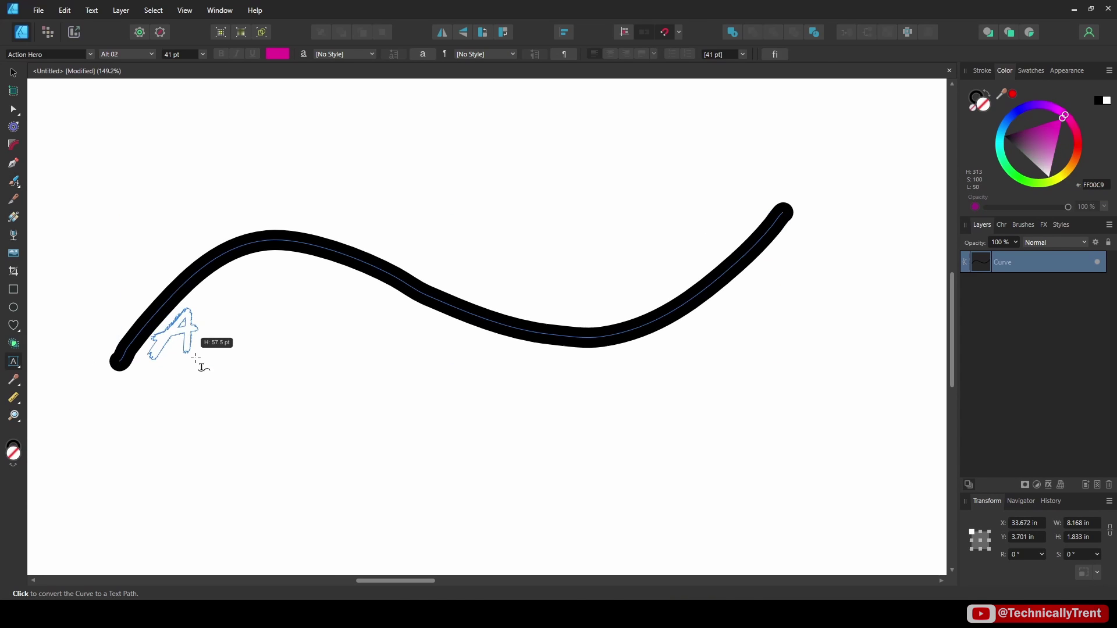
Set 'My Awesome Text!!!' along the wavy curve and slide BUSINESS NAME counter-clockwise around the circle.
{"action": "left_click", "coordinate": [196, 359]}
{"action": "type", "text": "My Awesome Text"}
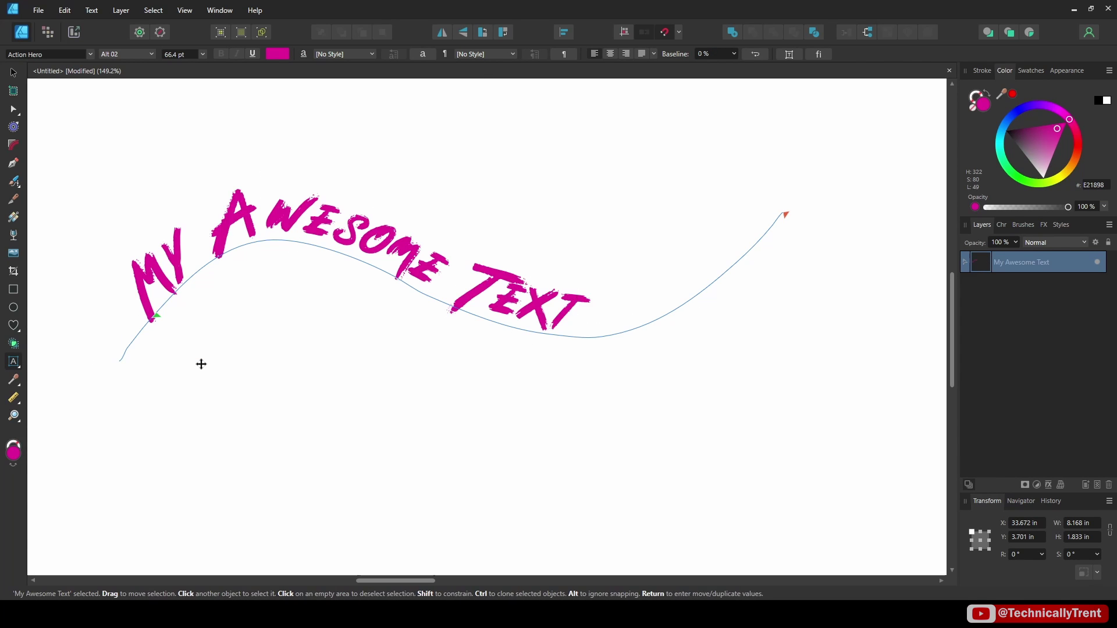
{"action": "type", "text": "!!!"}
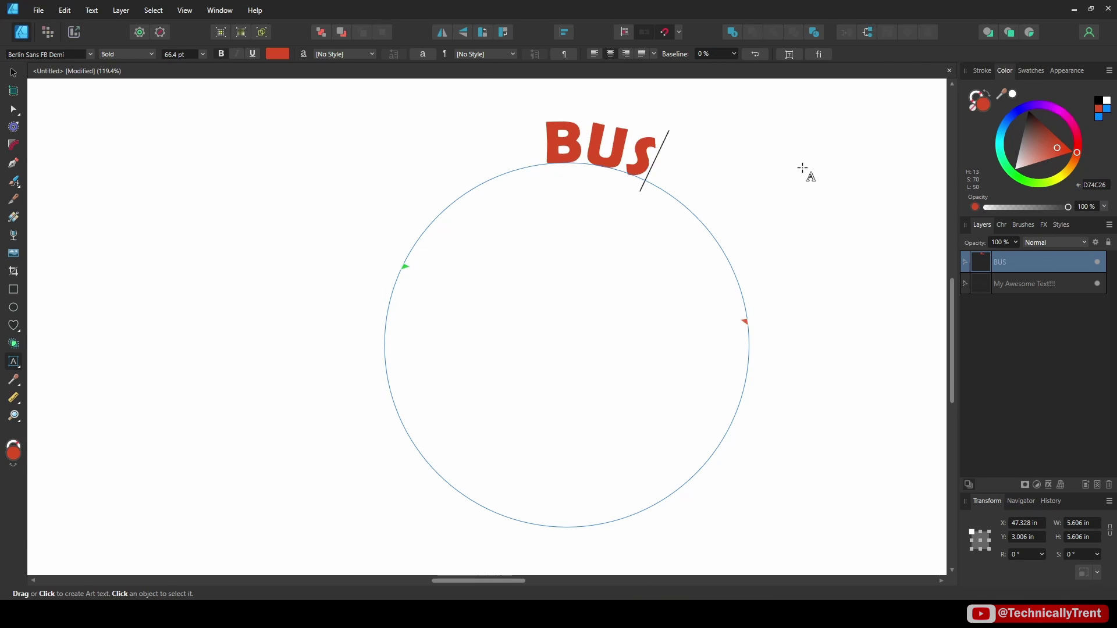
{"action": "type", "text": "INESS NA"}
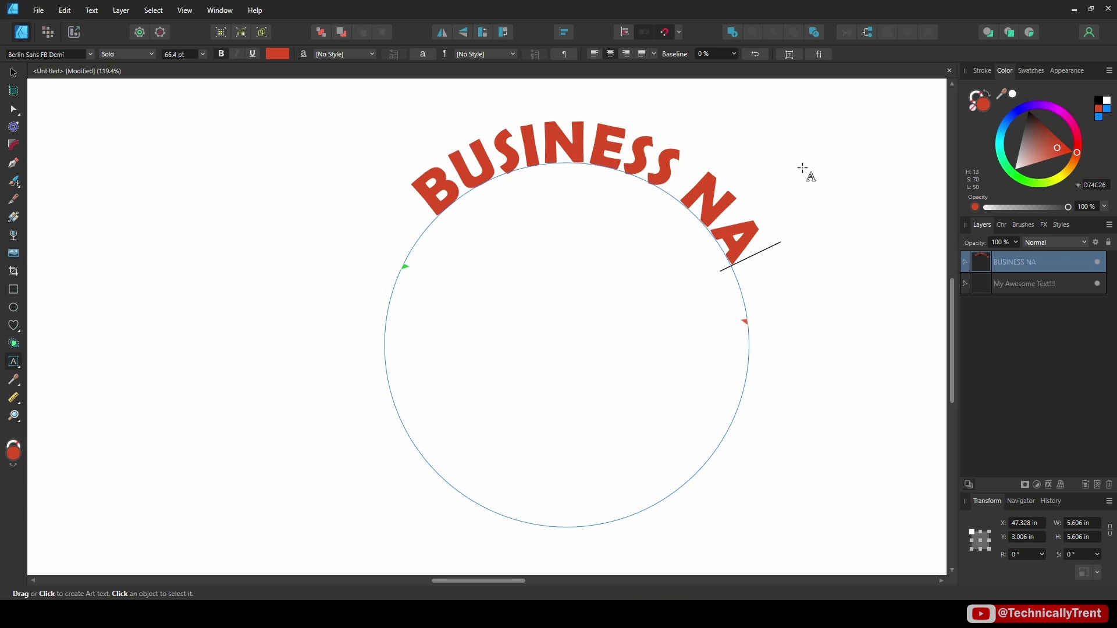
{"action": "type", "text": "ME"}
{"action": "left_click_drag", "start_coordinate": [406, 267], "coordinate": [386, 352]}
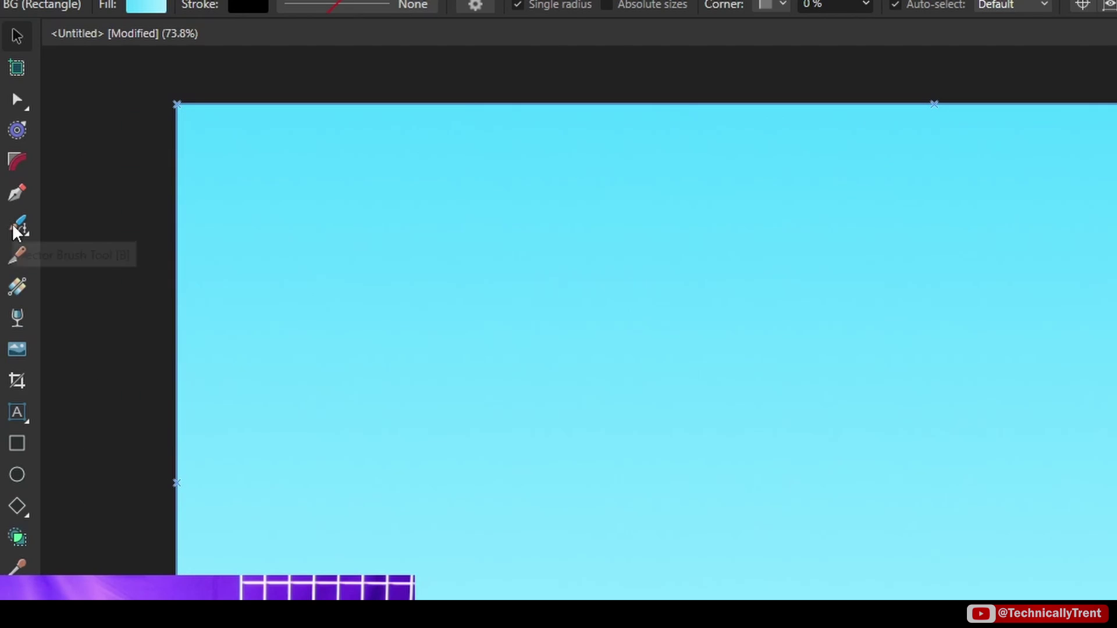
Draw a black wavy curve across the canvas with the Vector Brush, then choose the Artistic Text Tool.
{"action": "left_click", "coordinate": [17, 230]}
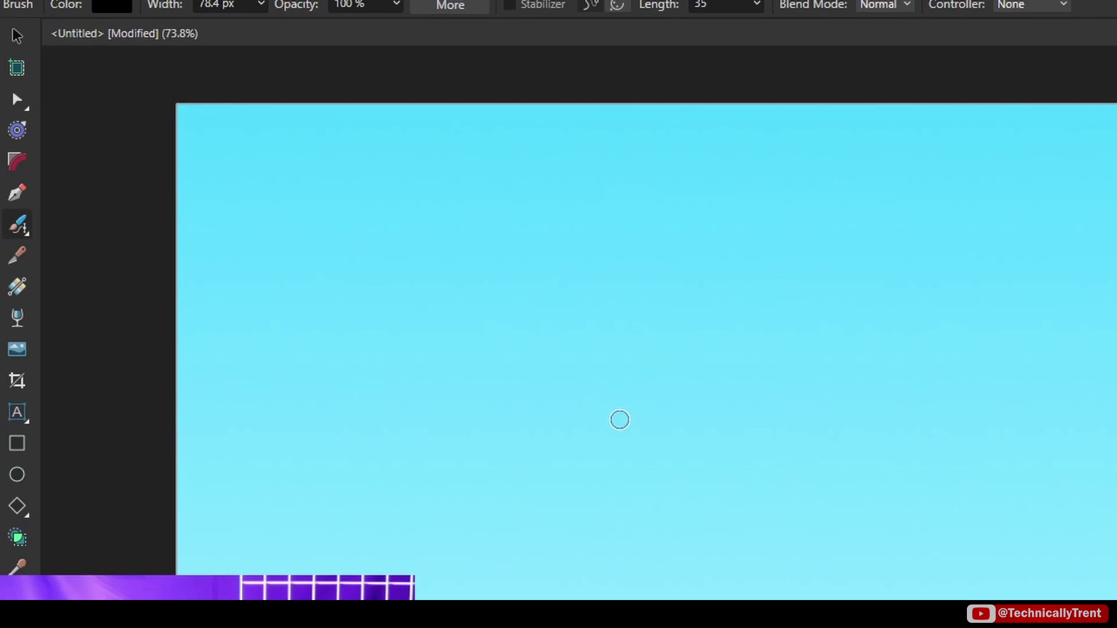
{"action": "mouse_move", "coordinate": [453, 411]}
{"action": "left_mouse_down"}
{"action": "mouse_move", "coordinate": [489, 373]}
{"action": "mouse_move", "coordinate": [626, 302]}
{"action": "mouse_move", "coordinate": [806, 335]}
{"action": "mouse_move", "coordinate": [979, 417]}
{"action": "mouse_move", "coordinate": [772, 230]}
{"action": "mouse_move", "coordinate": [825, 222]}
{"action": "left_mouse_up"}
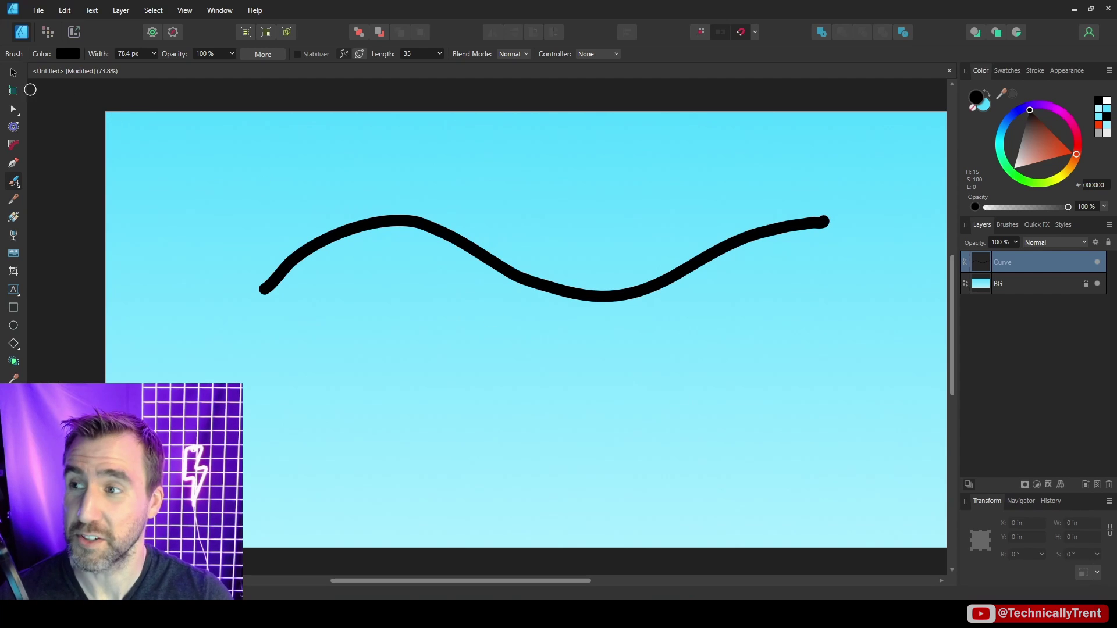
{"action": "key", "text": "v"}
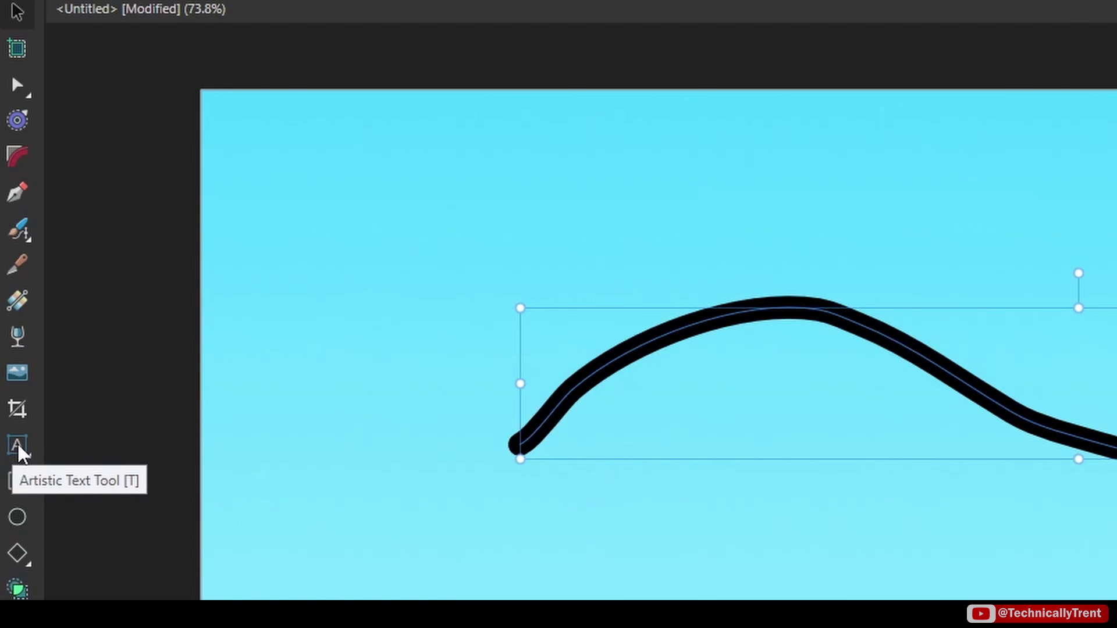
{"action": "left_click", "coordinate": [32, 460]}
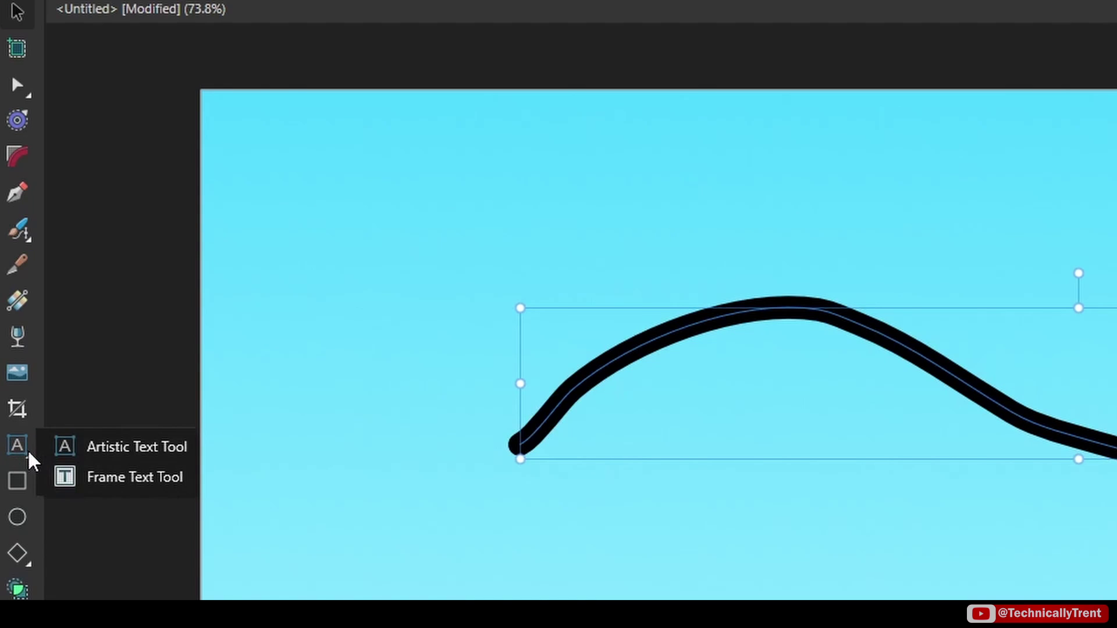
{"action": "left_click", "coordinate": [102, 456]}
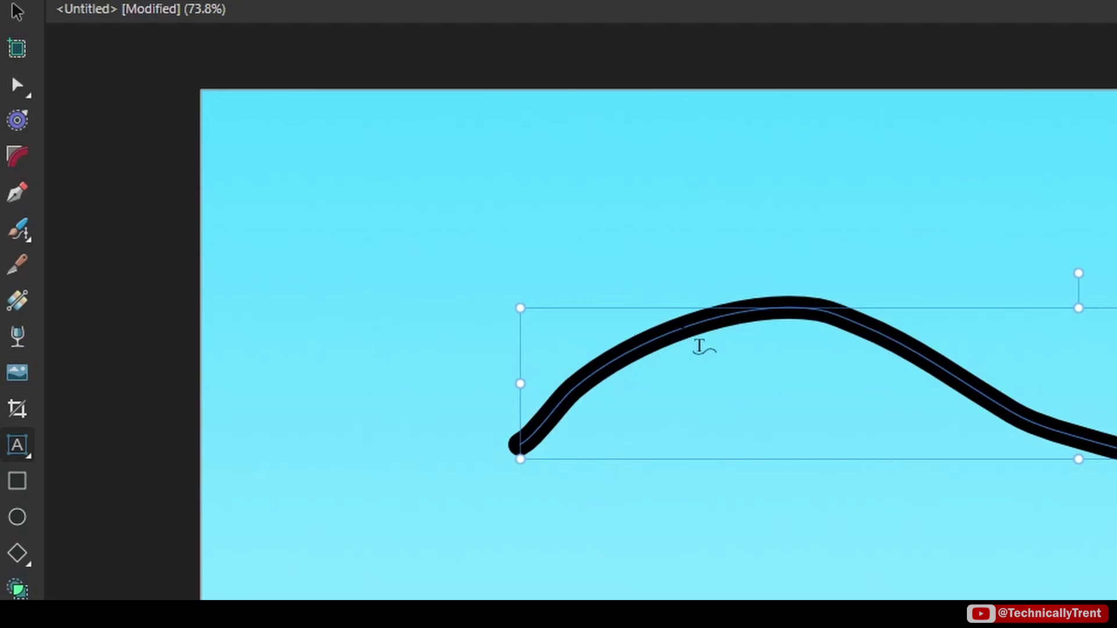
Type SOME COOL DEMO TEXT along the wavy curve.
{"action": "left_click", "coordinate": [692, 336]}
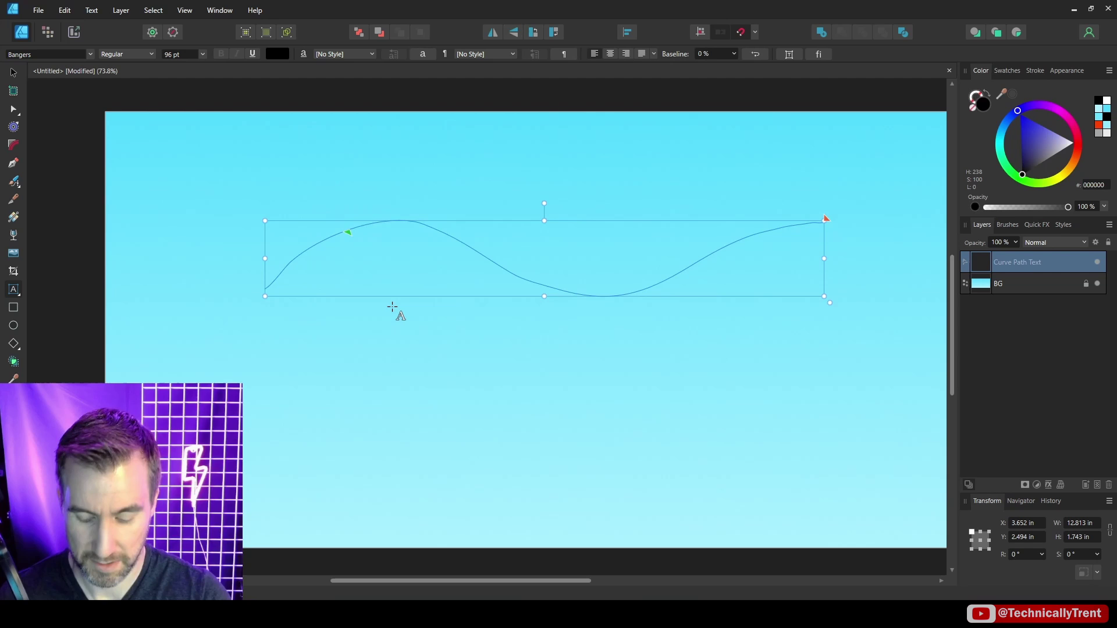
{"action": "type", "text": "SOME COOL DEMO TEXT"}
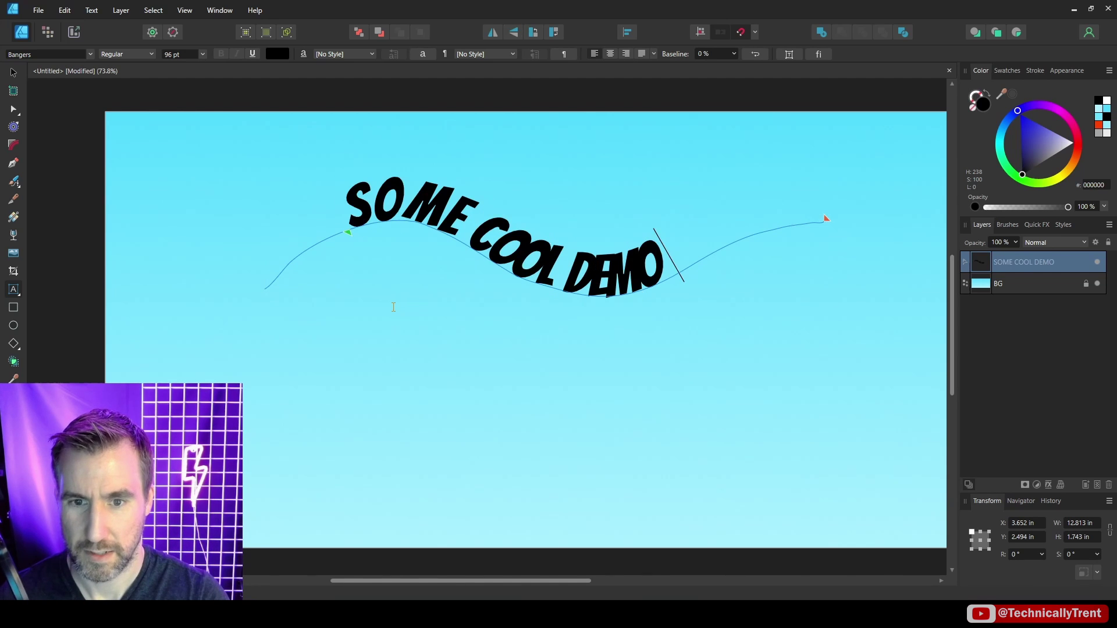
{"action": "key", "text": "Escape"}
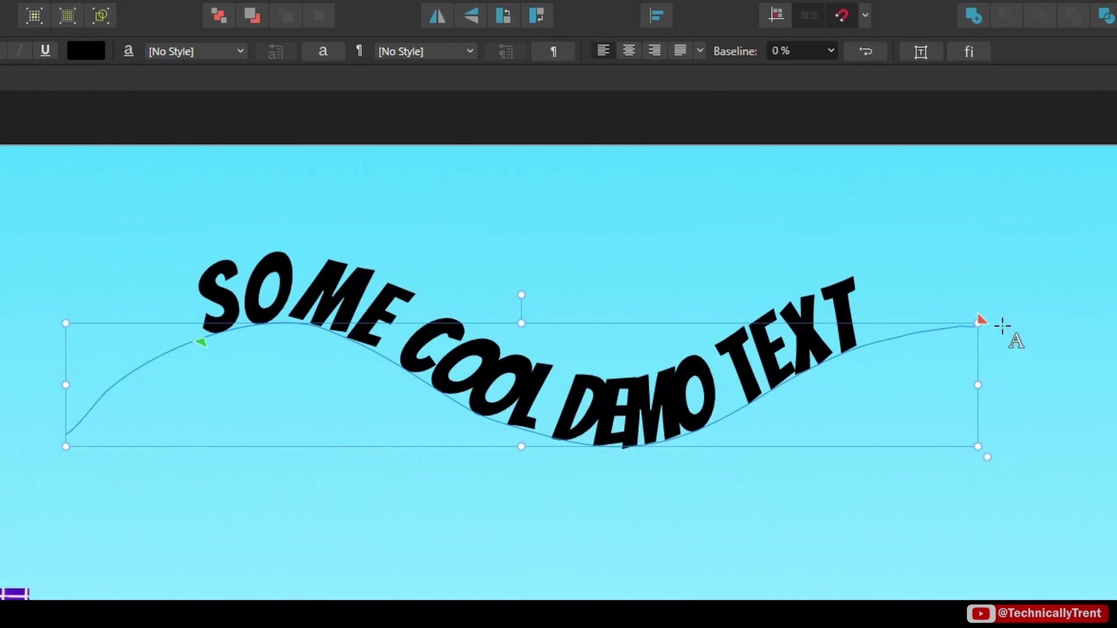
Reposition the path text's start and end points, trying center and right alignment.
{"action": "left_click", "coordinate": [1002, 327]}
{"action": "mouse_move", "coordinate": [198, 344]}
{"action": "left_mouse_down"}
{"action": "mouse_move", "coordinate": [137, 369]}
{"action": "mouse_move", "coordinate": [95, 406]}
{"action": "mouse_move", "coordinate": [250, 378]}
{"action": "mouse_move", "coordinate": [107, 406]}
{"action": "left_mouse_up"}
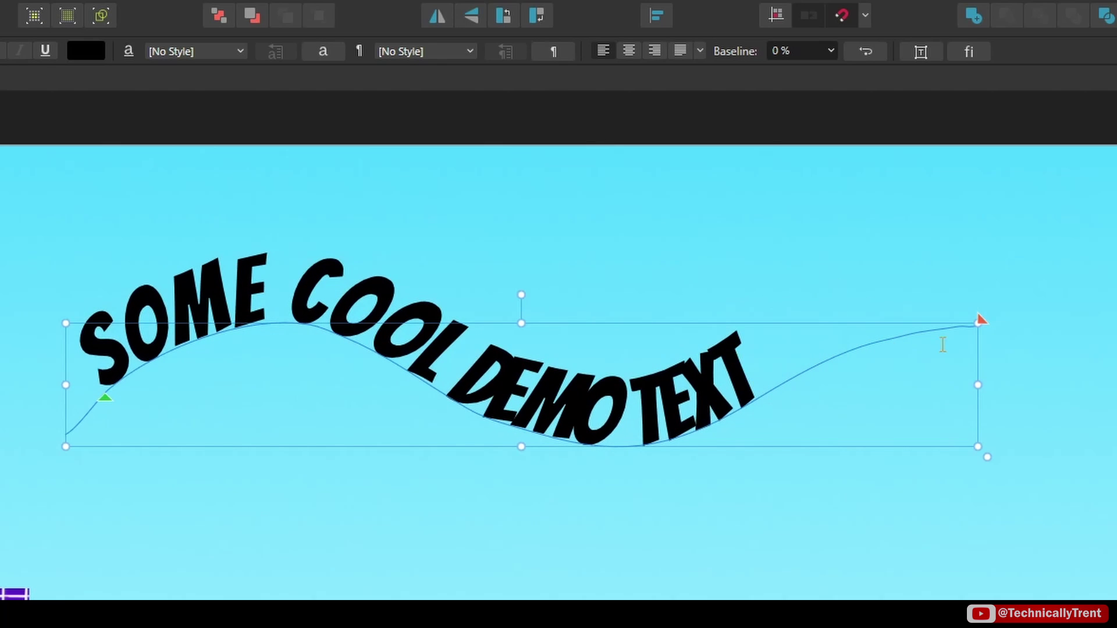
{"action": "mouse_move", "coordinate": [978, 323]}
{"action": "left_mouse_down"}
{"action": "mouse_move", "coordinate": [912, 337]}
{"action": "mouse_move", "coordinate": [944, 340]}
{"action": "left_mouse_up"}
{"action": "left_click", "coordinate": [631, 51]}
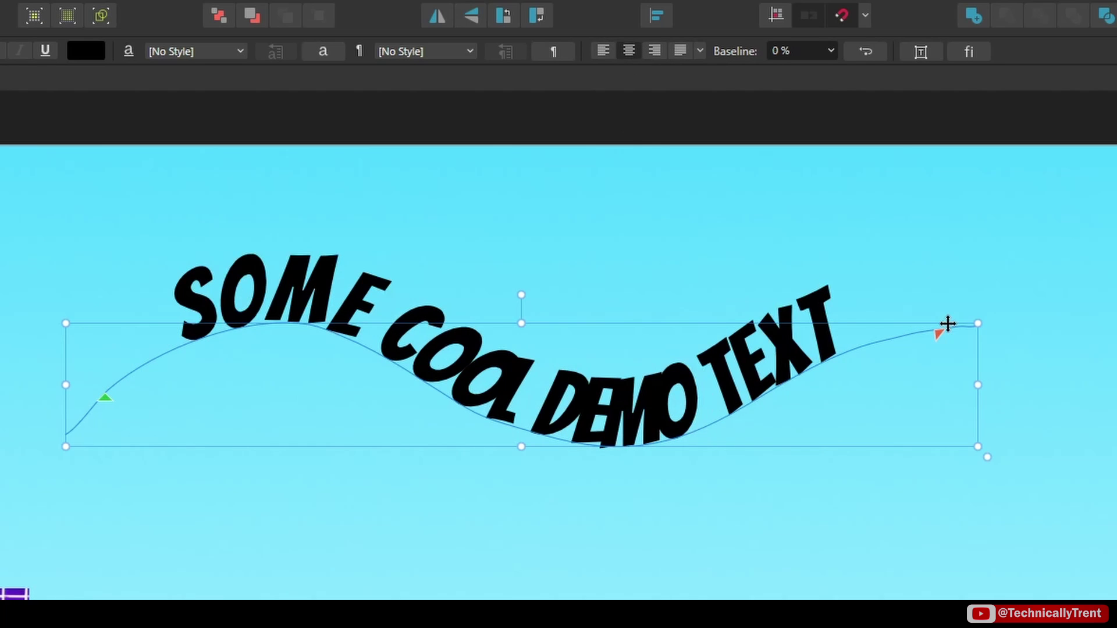
{"action": "left_click_drag", "start_coordinate": [105, 398], "coordinate": [150, 365]}
{"action": "left_click", "coordinate": [656, 52]}
{"action": "mouse_move", "coordinate": [939, 334]}
{"action": "left_mouse_down"}
{"action": "mouse_move", "coordinate": [856, 362]}
{"action": "mouse_move", "coordinate": [945, 341]}
{"action": "left_mouse_up"}
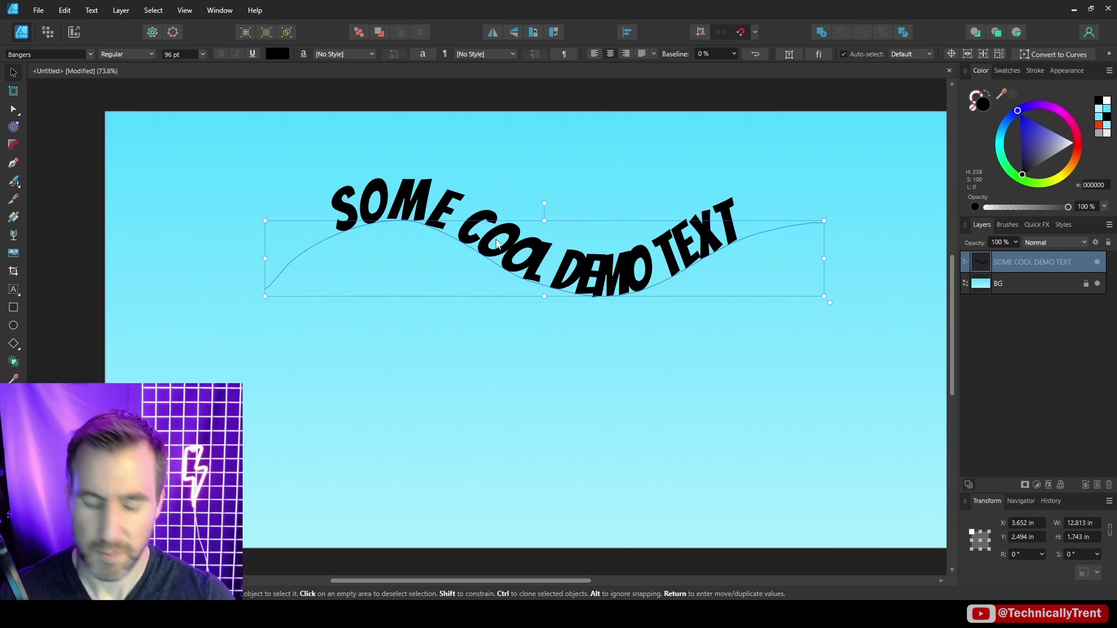
Delete the SOME COOL DEMO TEXT path text and paint a new black wavy stroke.
{"action": "key", "text": "Delete"}
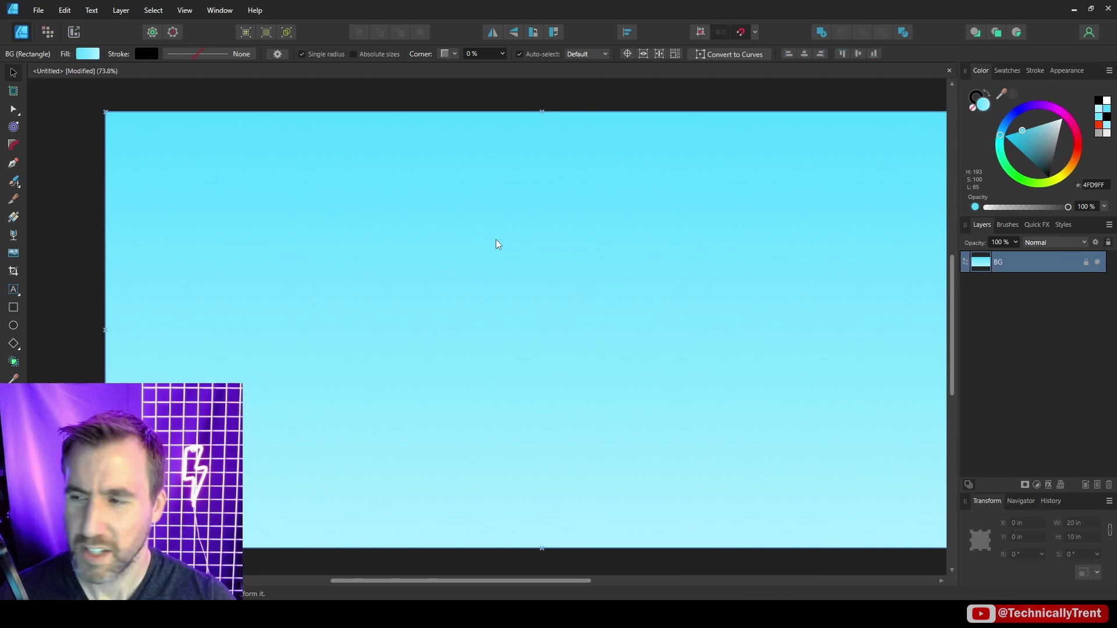
{"action": "left_click", "coordinate": [13, 181]}
{"action": "mouse_move", "coordinate": [182, 273]}
{"action": "left_mouse_down"}
{"action": "mouse_move", "coordinate": [233, 247]}
{"action": "mouse_move", "coordinate": [602, 287]}
{"action": "mouse_move", "coordinate": [868, 232]}
{"action": "left_mouse_up"}
Put text on the new curve, replacing oversized BIG TEXT with smaller 'This is small text'.
{"action": "key", "text": "t"}
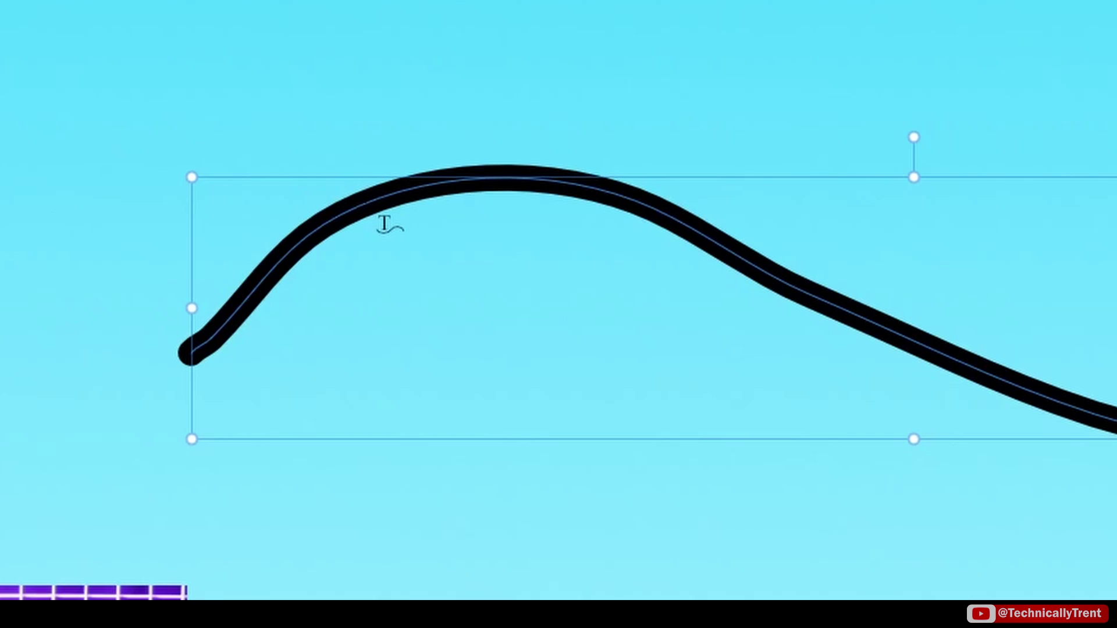
{"action": "left_click_drag", "start_coordinate": [381, 220], "coordinate": [639, 469]}
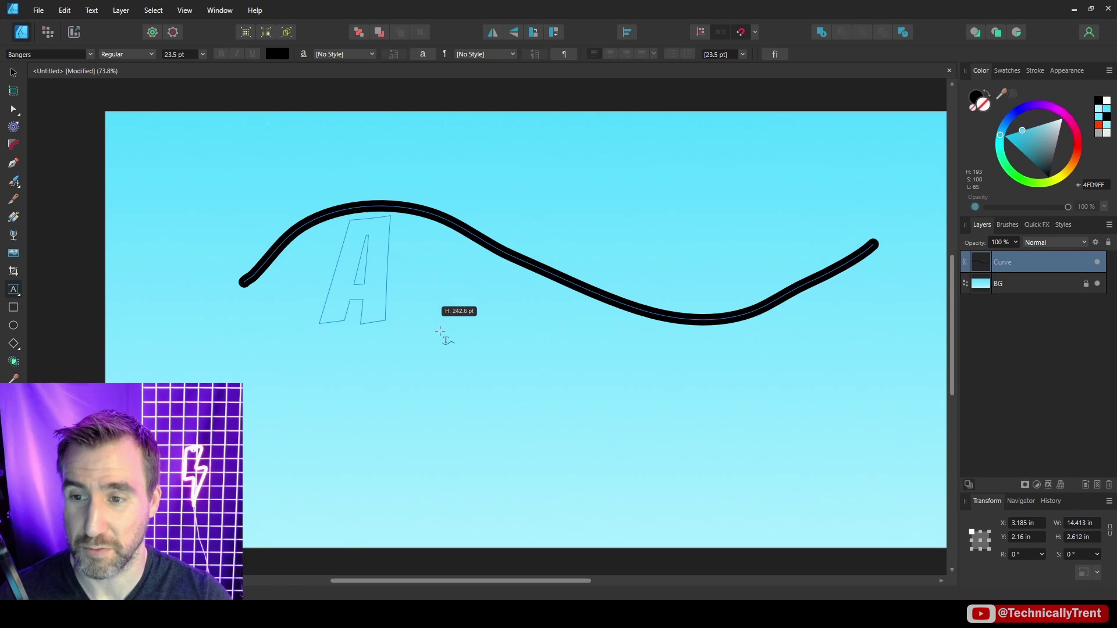
{"action": "left_click_drag", "start_coordinate": [440, 332], "coordinate": [459, 353]}
{"action": "type", "text": "BIG TEXT"}
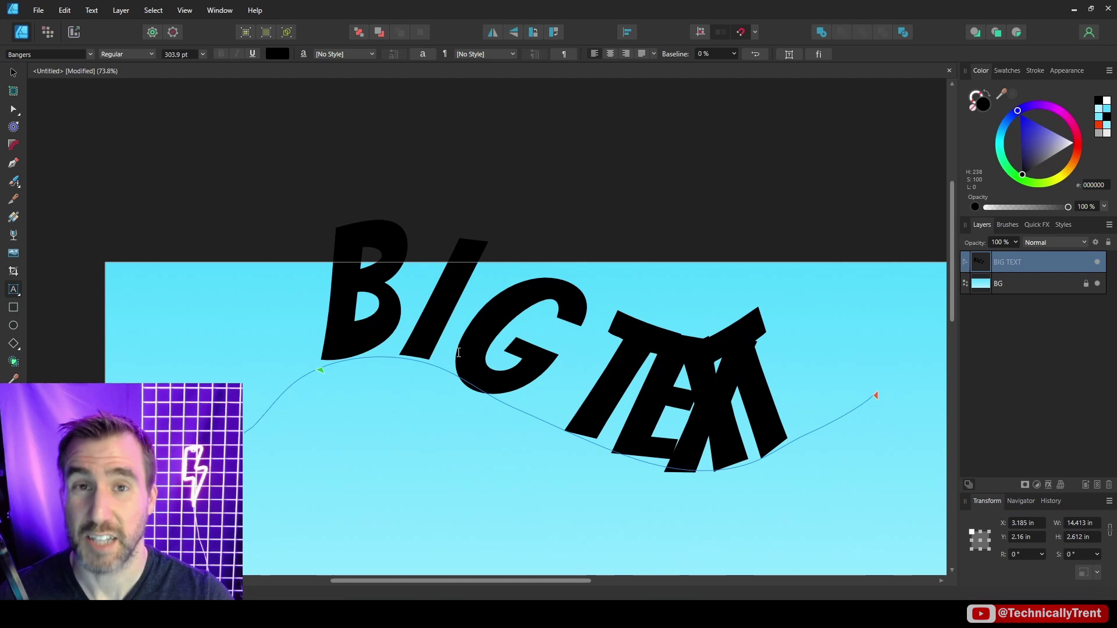
{"action": "key", "text": "ctrl+z"}
{"action": "key", "text": "ctrl+z"}
{"action": "mouse_move", "coordinate": [410, 198]}
{"action": "left_mouse_down"}
{"action": "mouse_move", "coordinate": [431, 232]}
{"action": "mouse_move", "coordinate": [417, 205]}
{"action": "left_mouse_up"}
{"action": "type", "text": "This is small text"}
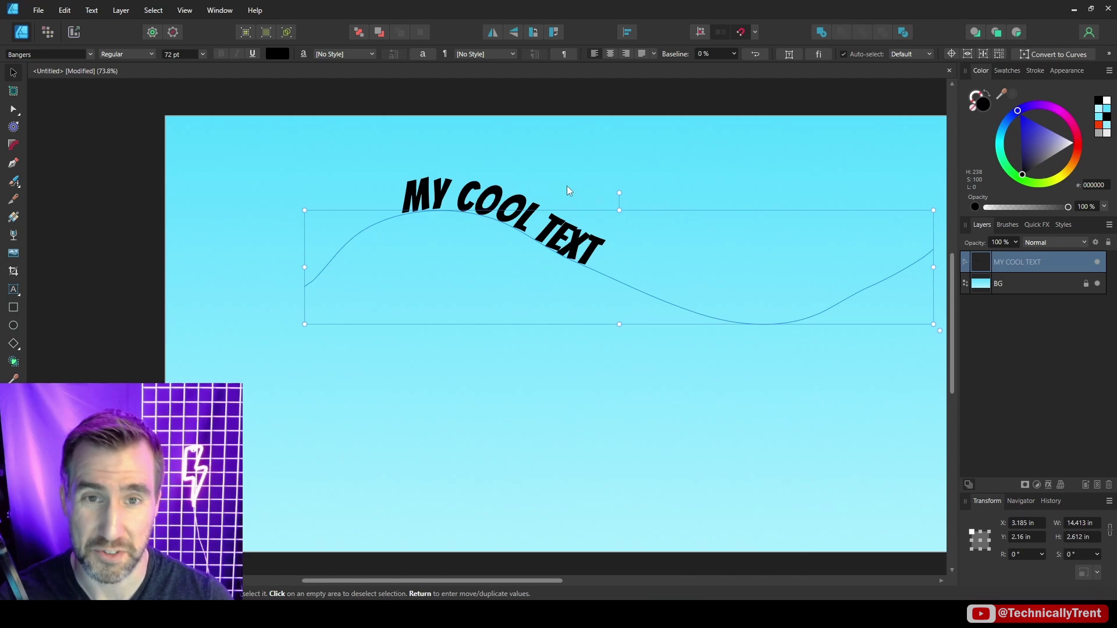
Set the path text's baseline offset to -5%, reverse the text path, and retype it as NEW WORDS.
{"action": "left_click", "coordinate": [734, 54]}
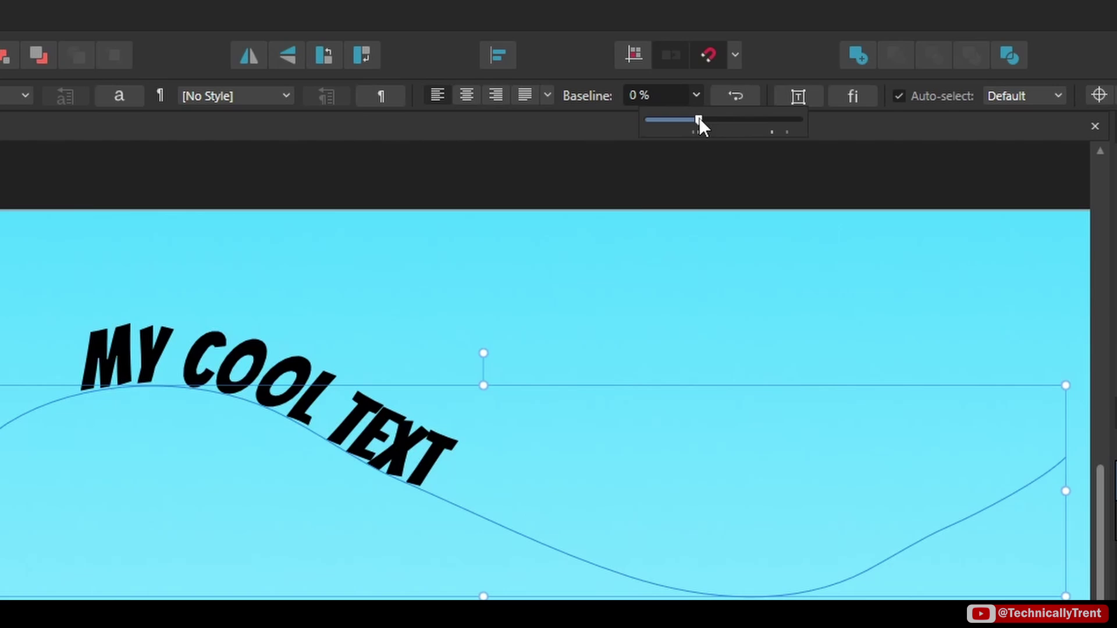
{"action": "left_click_drag", "start_coordinate": [699, 117], "coordinate": [705, 163]}
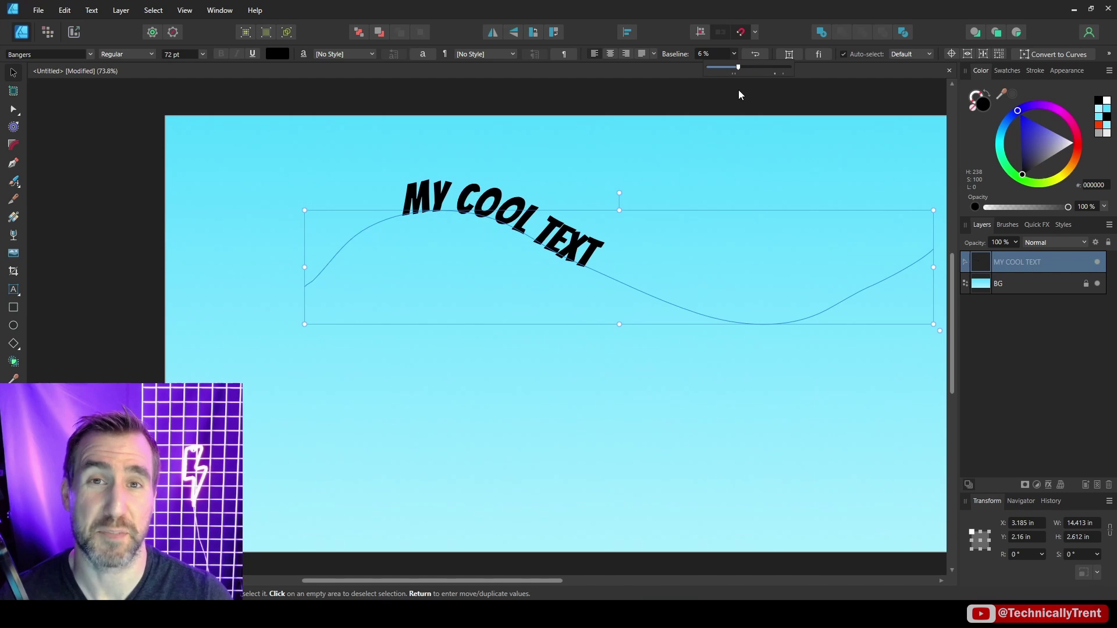
{"action": "left_click_drag", "start_coordinate": [739, 90], "coordinate": [735, 89]}
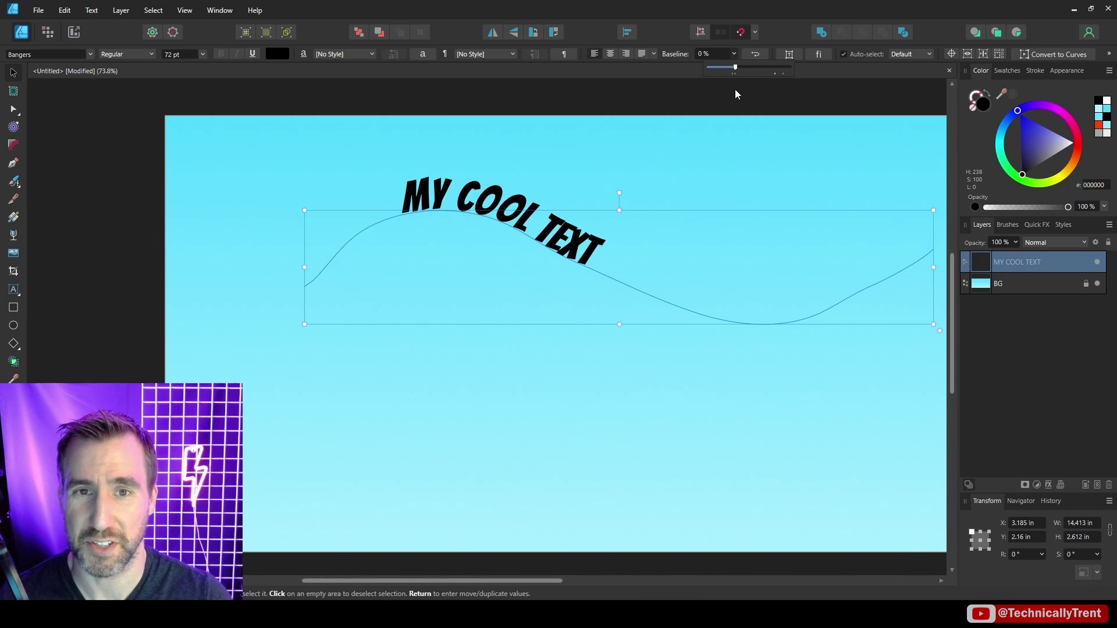
{"action": "left_click", "coordinate": [756, 54]}
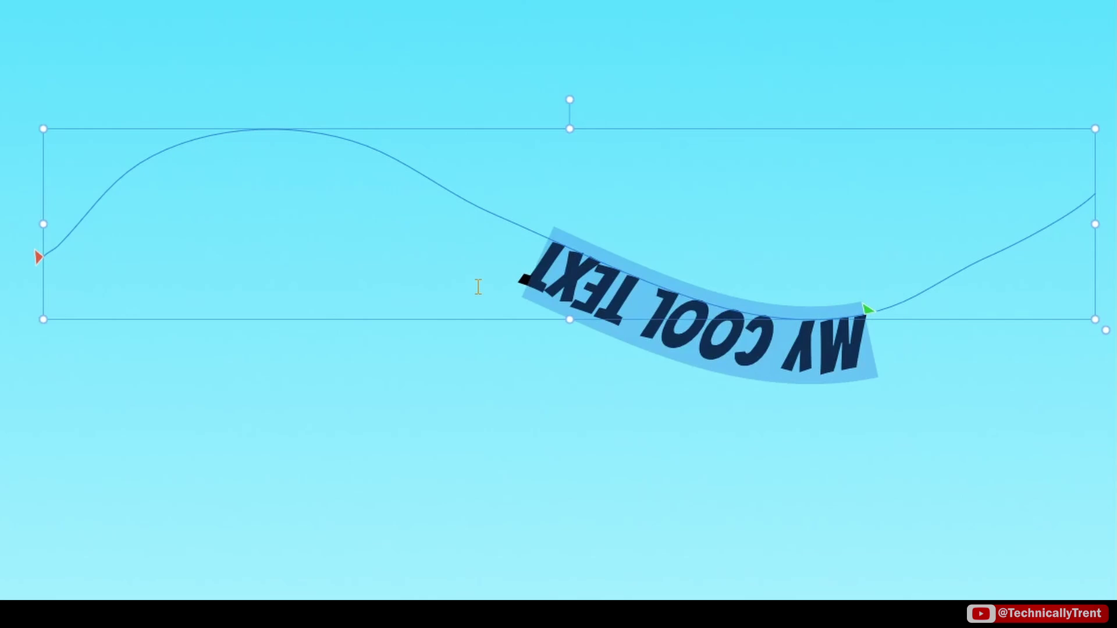
{"action": "type", "text": "NEW WORD"}
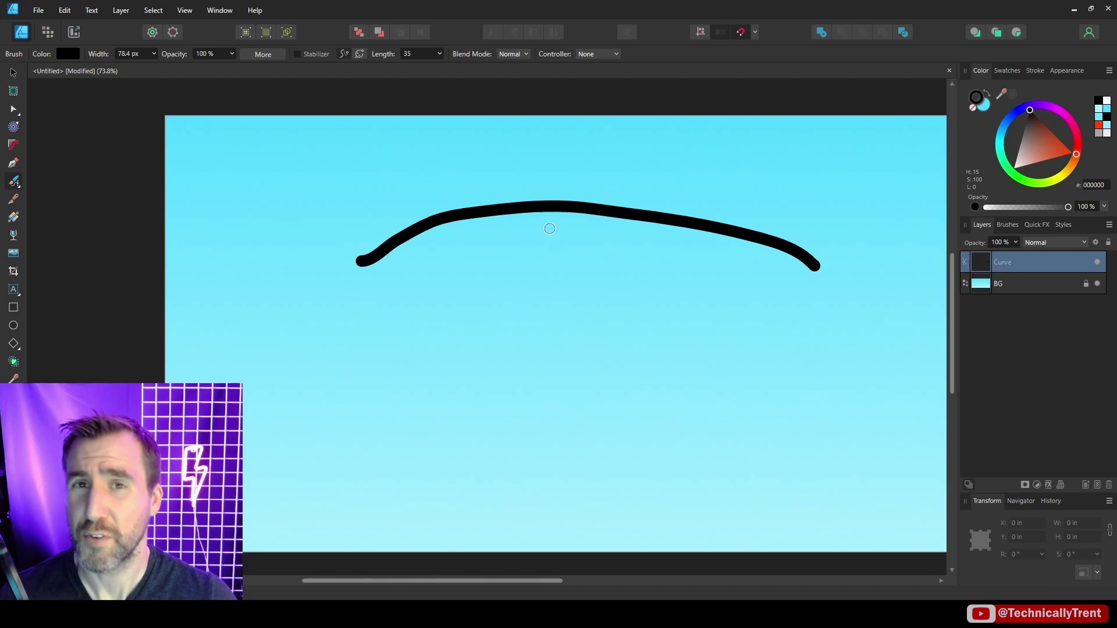
Try TEXT on the curve, undo it, and drag a duplicate of the curve lower on the page.
{"action": "left_click", "coordinate": [13, 294]}
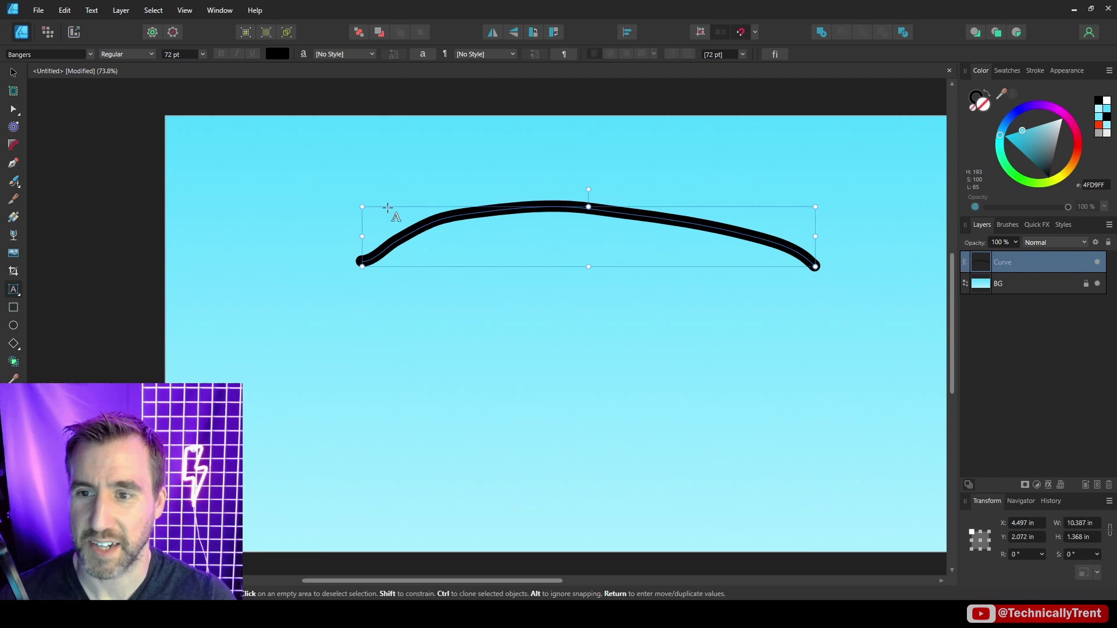
{"action": "left_click", "coordinate": [430, 226]}
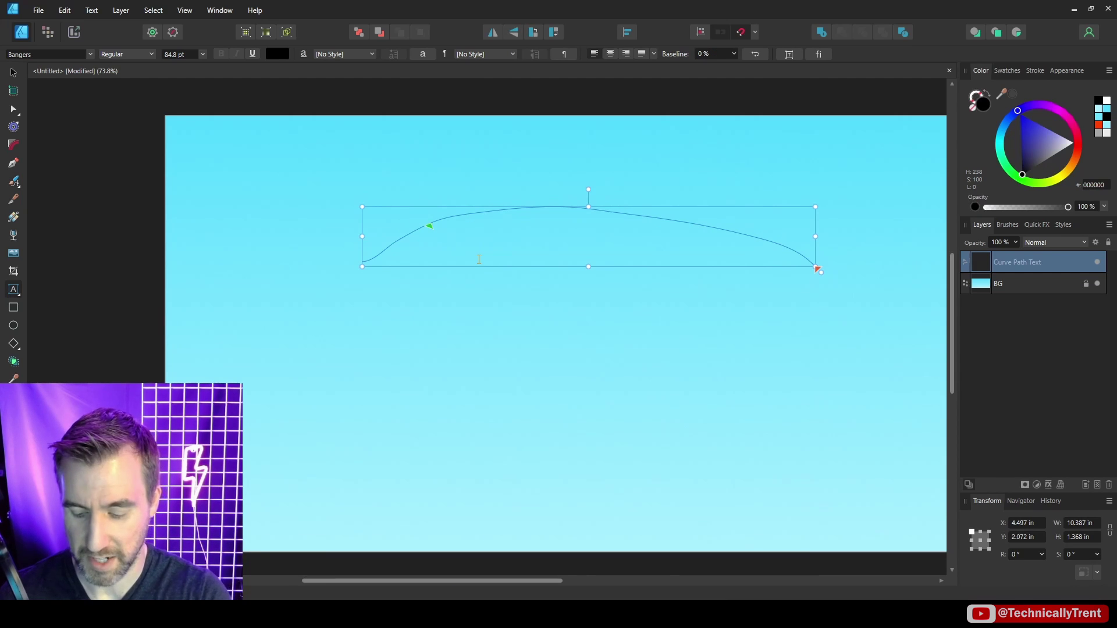
{"action": "type", "text": "TEXT"}
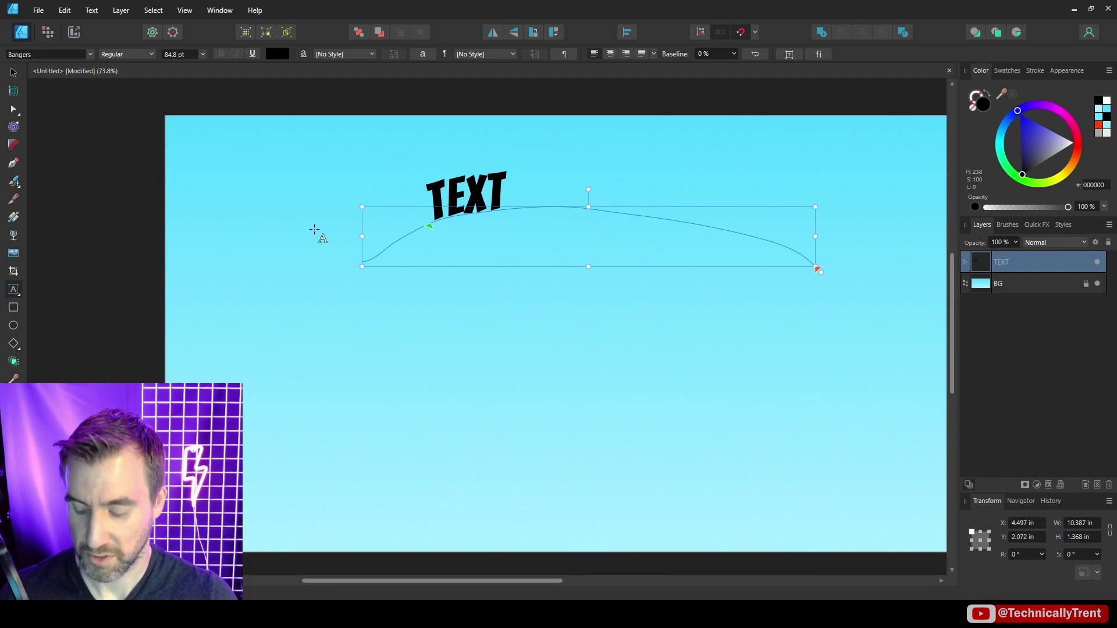
{"action": "key", "text": "ctrl+z"}
{"action": "key", "text": "ctrl+z"}
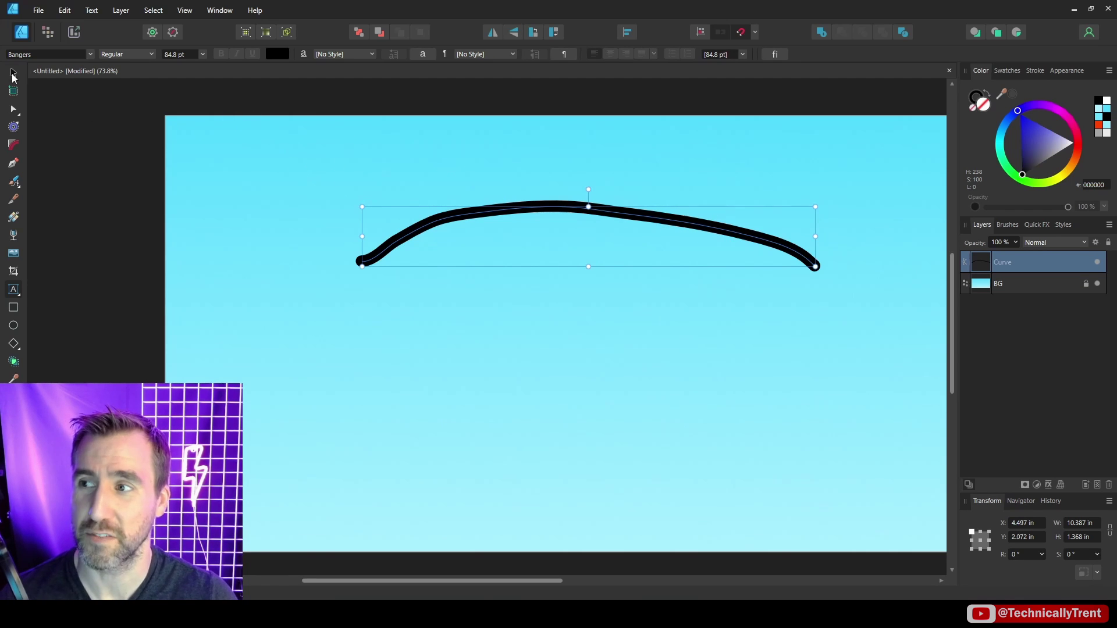
{"action": "left_click", "coordinate": [13, 74]}
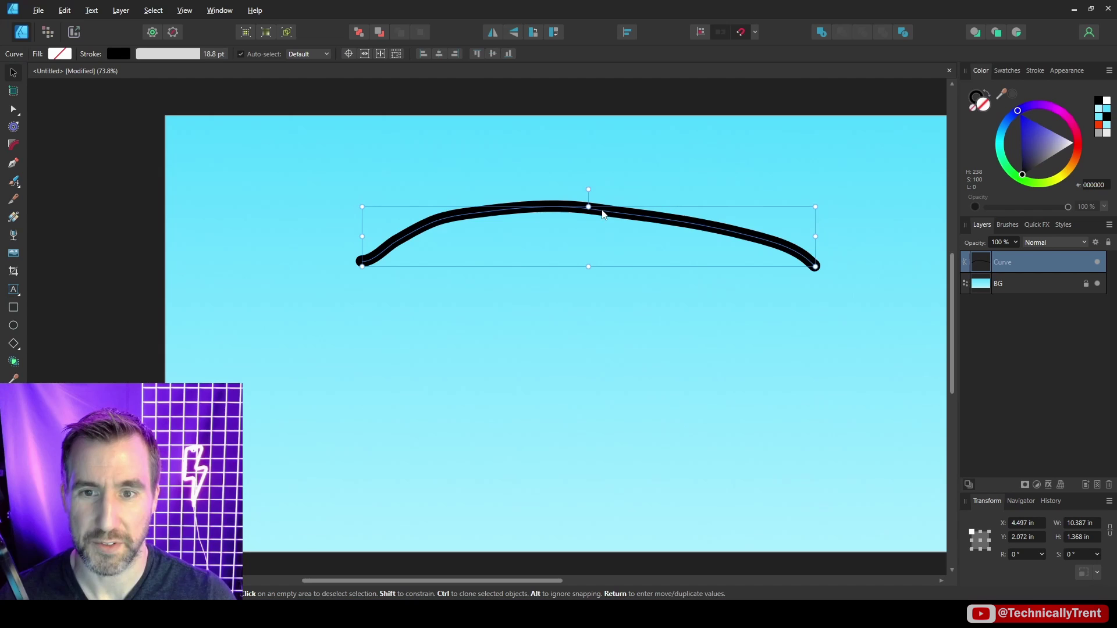
{"action": "left_click_drag", "start_coordinate": [602, 214], "coordinate": [603, 343]}
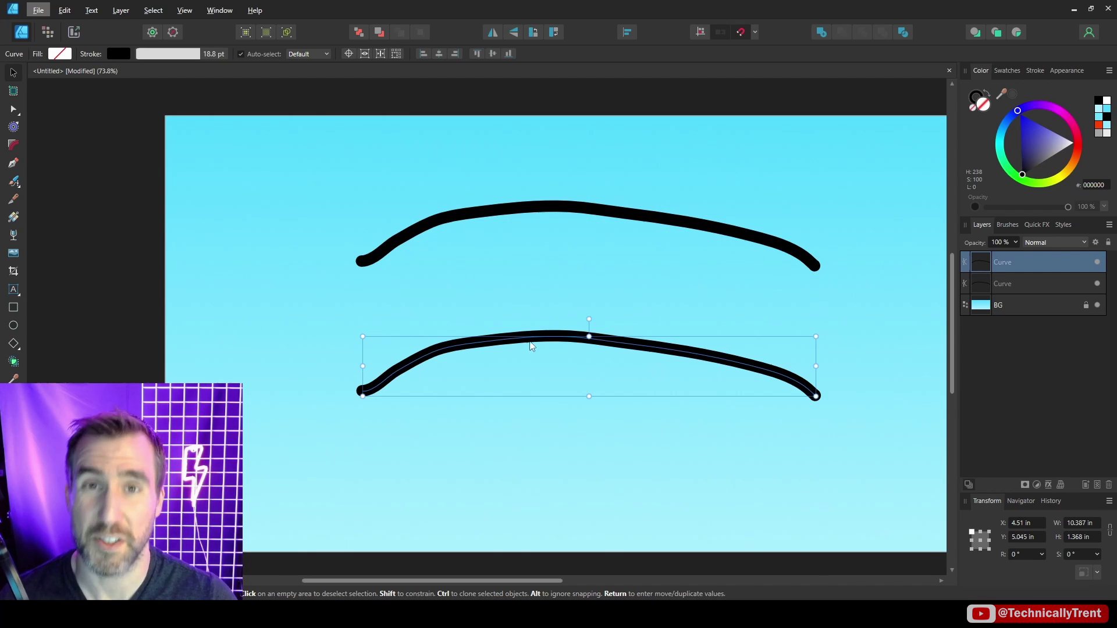
Set MY WORDS on the top curve and move the copied curve up just beneath it.
{"action": "key", "text": "t"}
{"action": "left_click", "coordinate": [423, 229]}
{"action": "type", "text": "MY WORDS"}
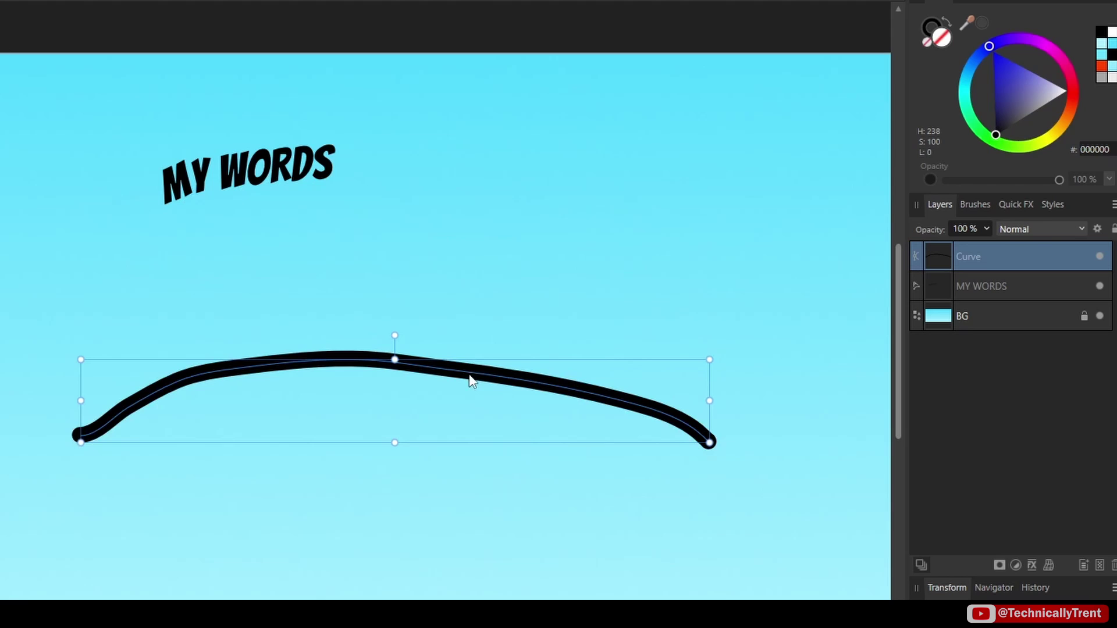
{"action": "left_click_drag", "start_coordinate": [472, 378], "coordinate": [468, 212]}
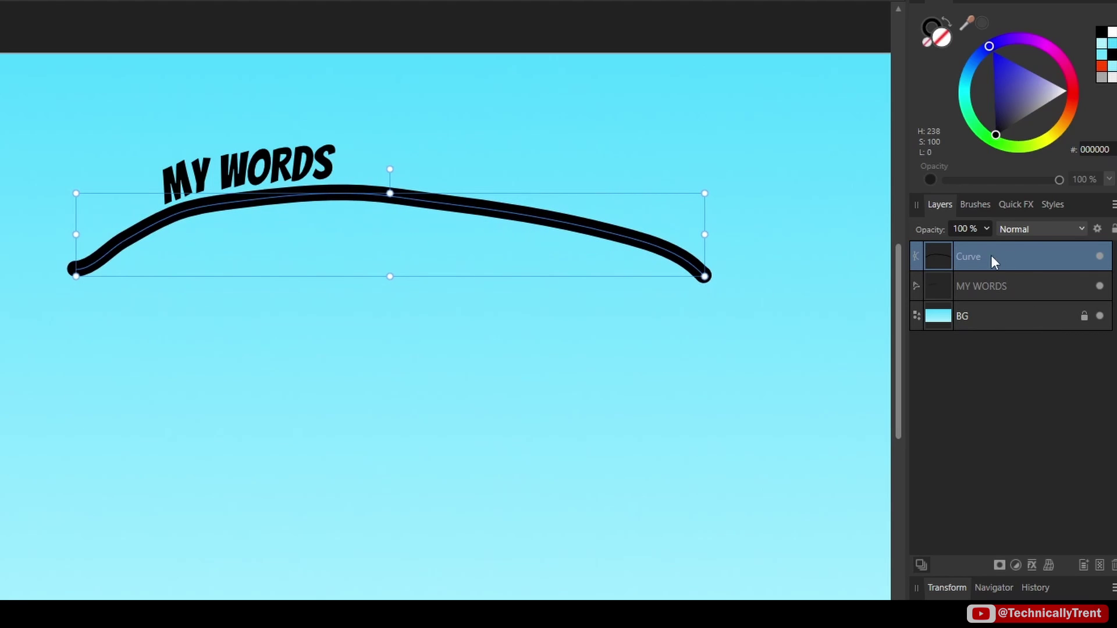
{"action": "left_click", "coordinate": [945, 290]}
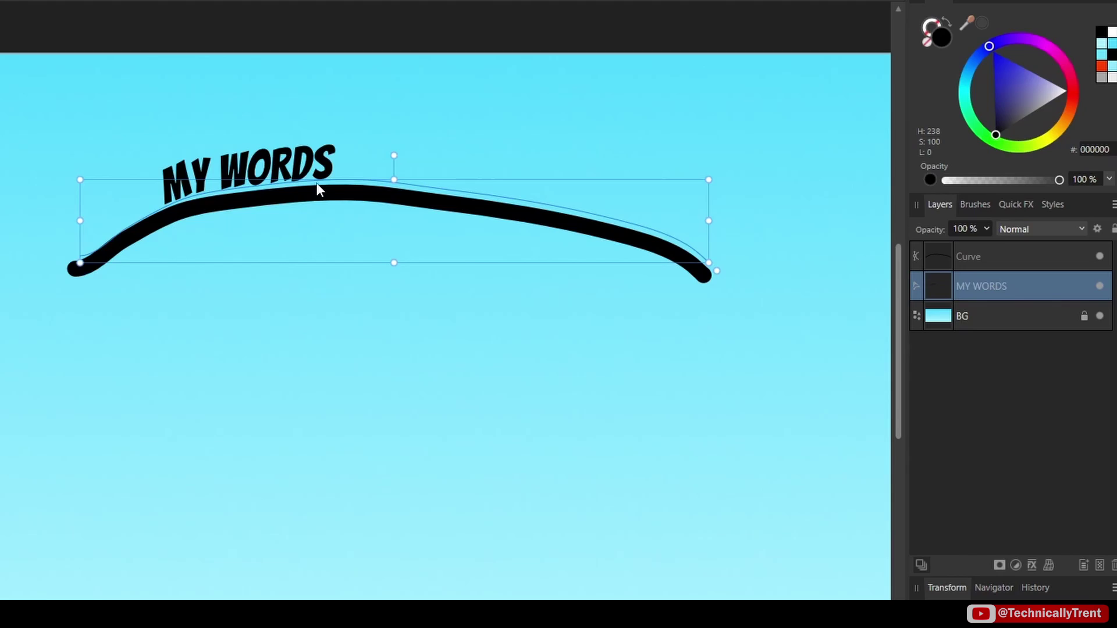
{"action": "left_click", "coordinate": [358, 150]}
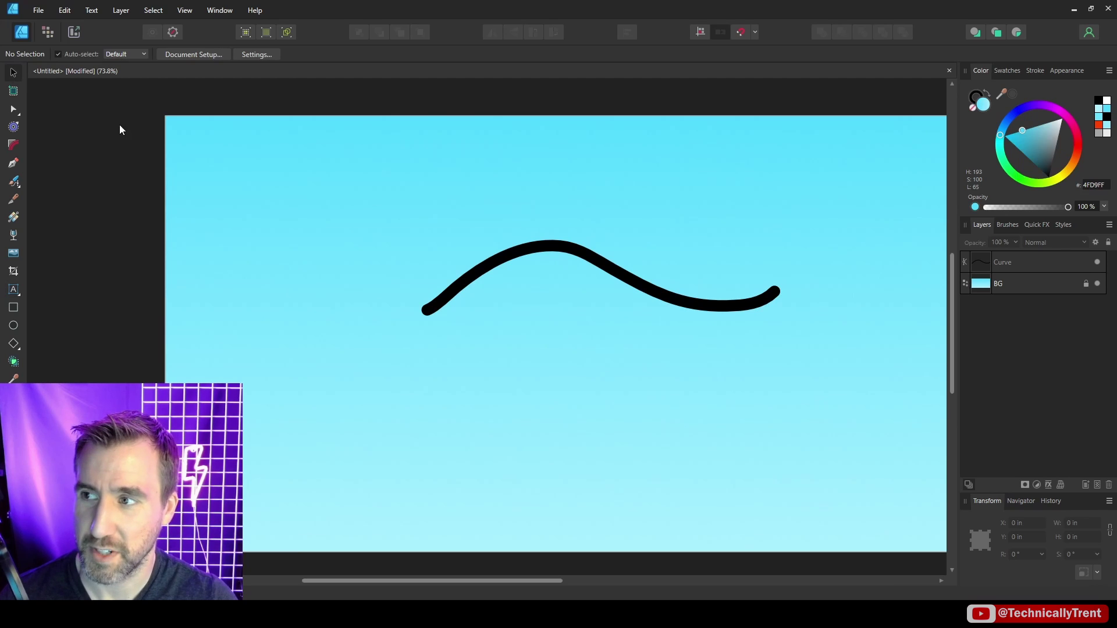
Place Bangers text along the S-shaped curve so it reads SOME REALLY LONG TEXT.
{"action": "left_click", "coordinate": [550, 248]}
{"action": "key", "text": "t"}
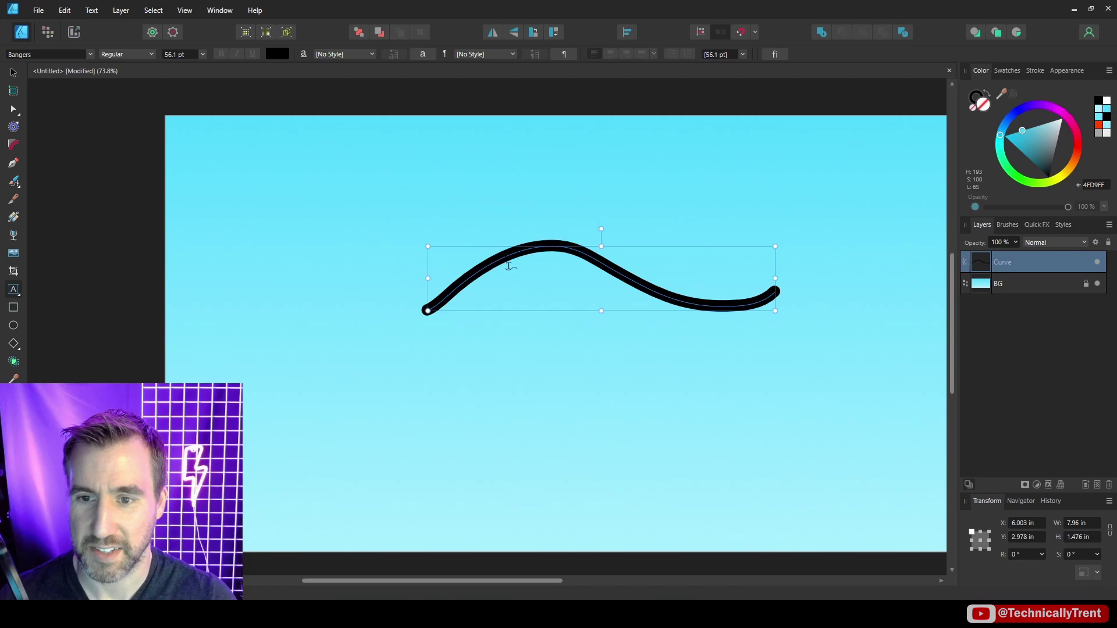
{"action": "left_click", "coordinate": [509, 266]}
{"action": "type", "text": "TEXT"}
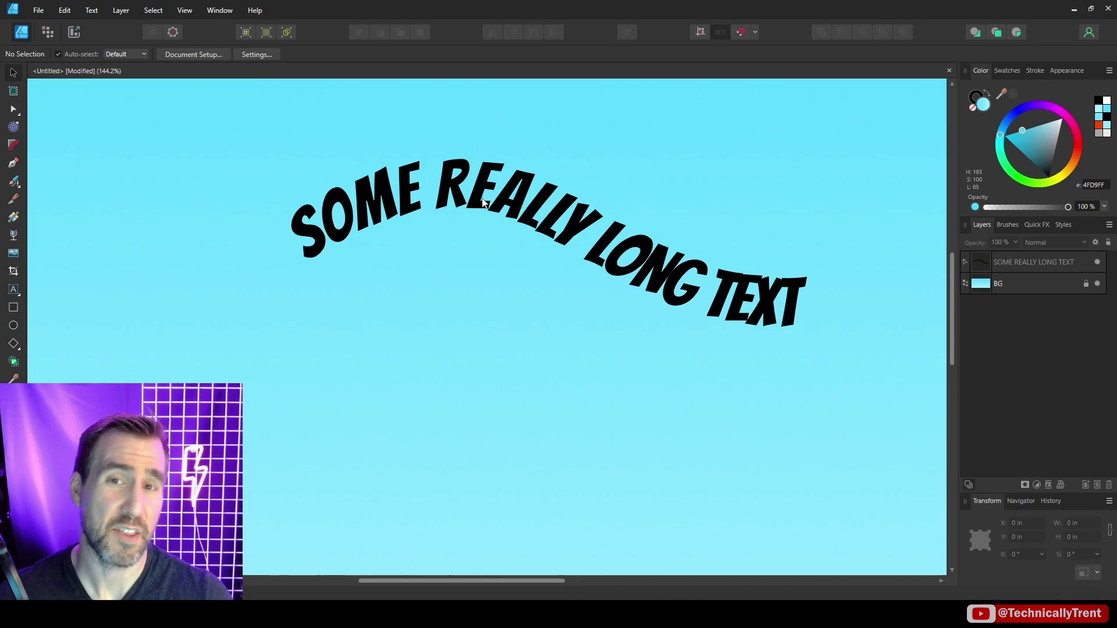
Drag the curved text around, undoing as needed, and settle it at X 5.413 in, Y 2.719 in.
{"action": "left_click", "coordinate": [523, 222]}
{"action": "left_click_drag", "start_coordinate": [528, 236], "coordinate": [597, 176]}
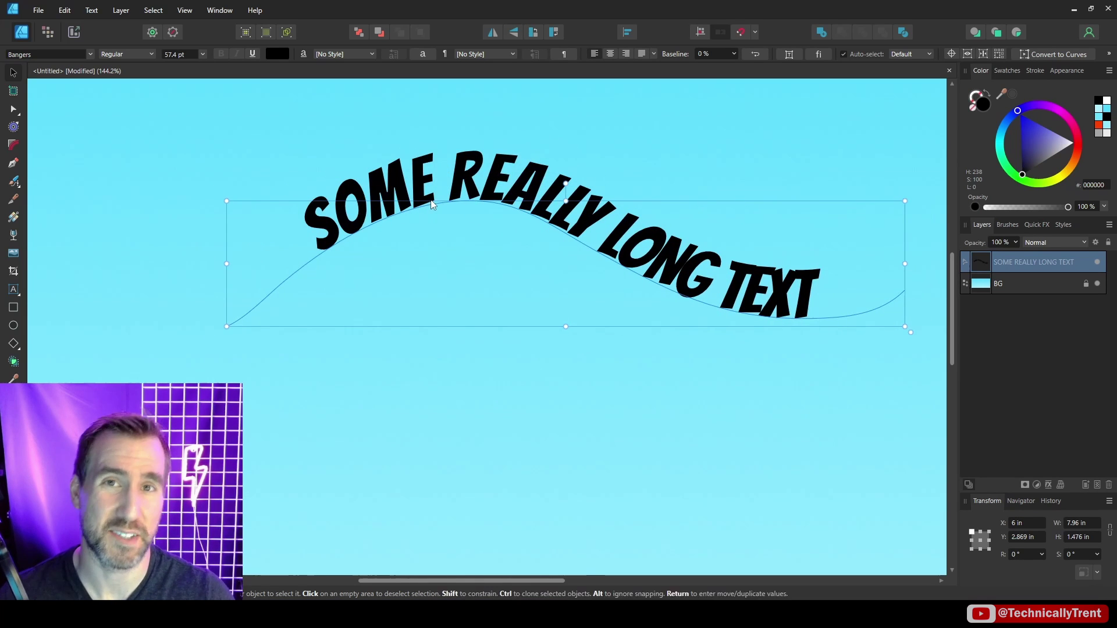
{"action": "left_click", "coordinate": [371, 168]}
{"action": "key", "text": "ctrl+z"}
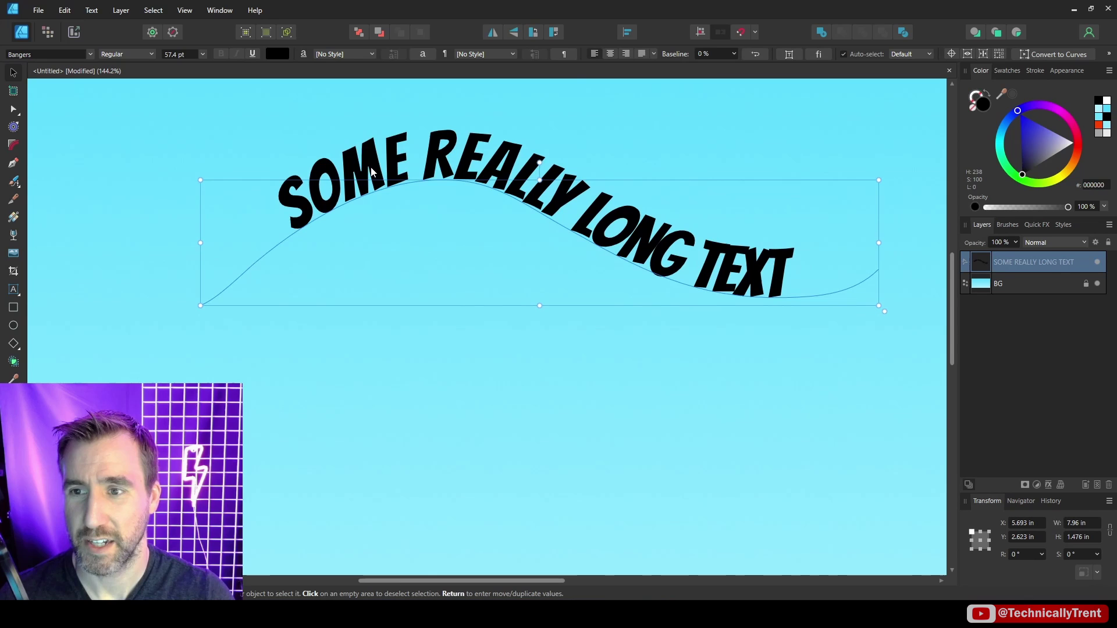
{"action": "left_click", "coordinate": [374, 169]}
{"action": "left_click", "coordinate": [377, 169]}
{"action": "left_click_drag", "start_coordinate": [377, 170], "coordinate": [421, 216]}
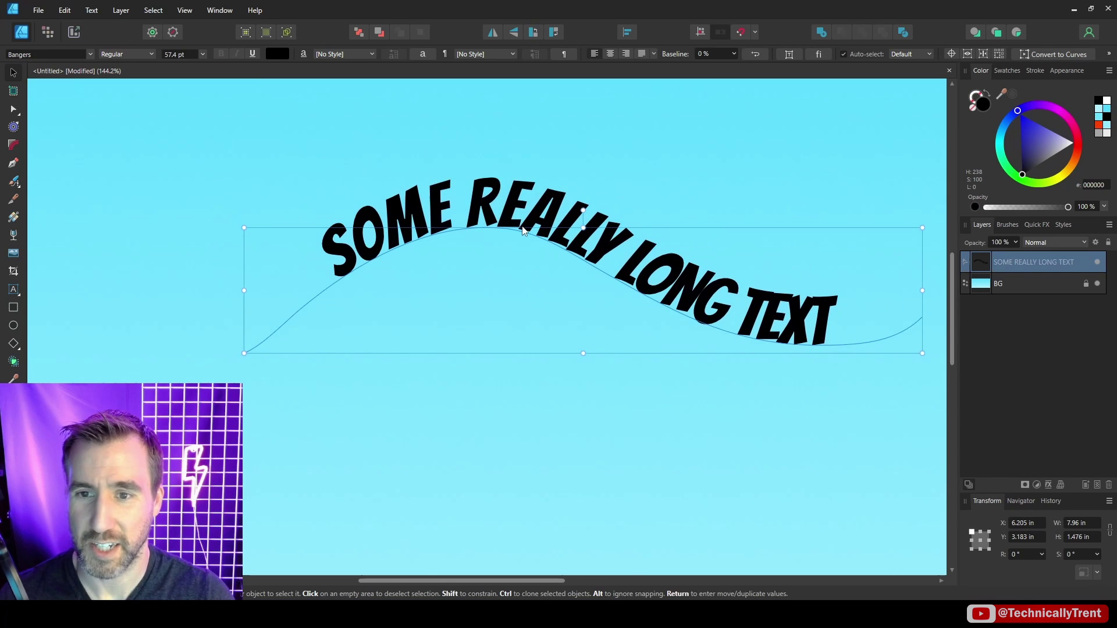
{"action": "left_click", "coordinate": [415, 194]}
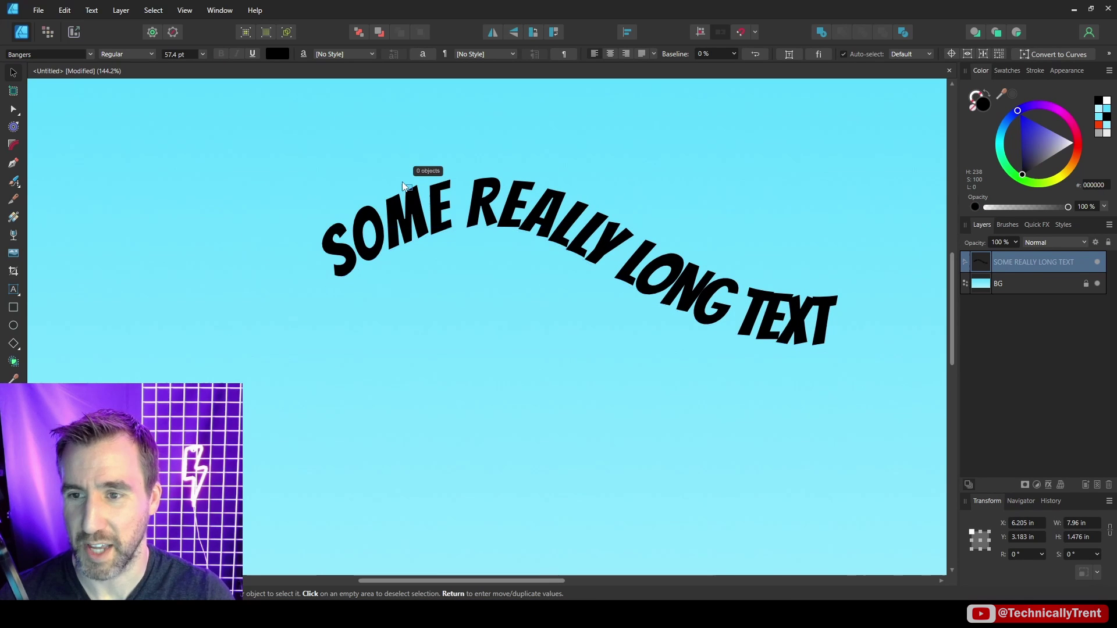
{"action": "left_click_drag", "start_coordinate": [407, 192], "coordinate": [403, 184]}
{"action": "left_click", "coordinate": [403, 183]}
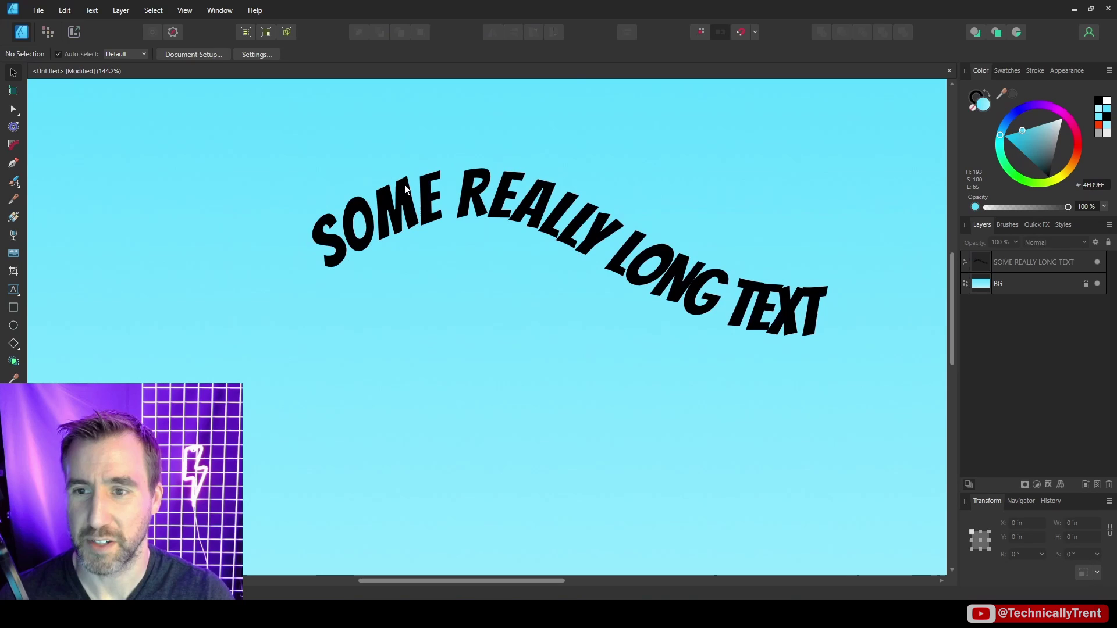
{"action": "left_click_drag", "start_coordinate": [534, 235], "coordinate": [534, 236]}
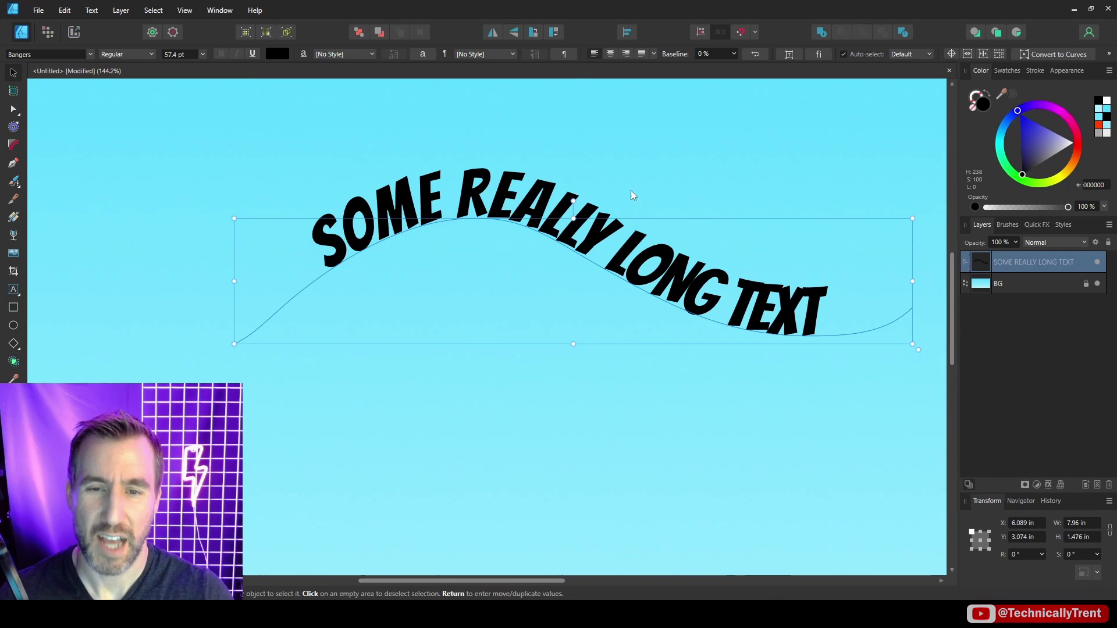
{"action": "left_click_drag", "start_coordinate": [399, 274], "coordinate": [414, 235]}
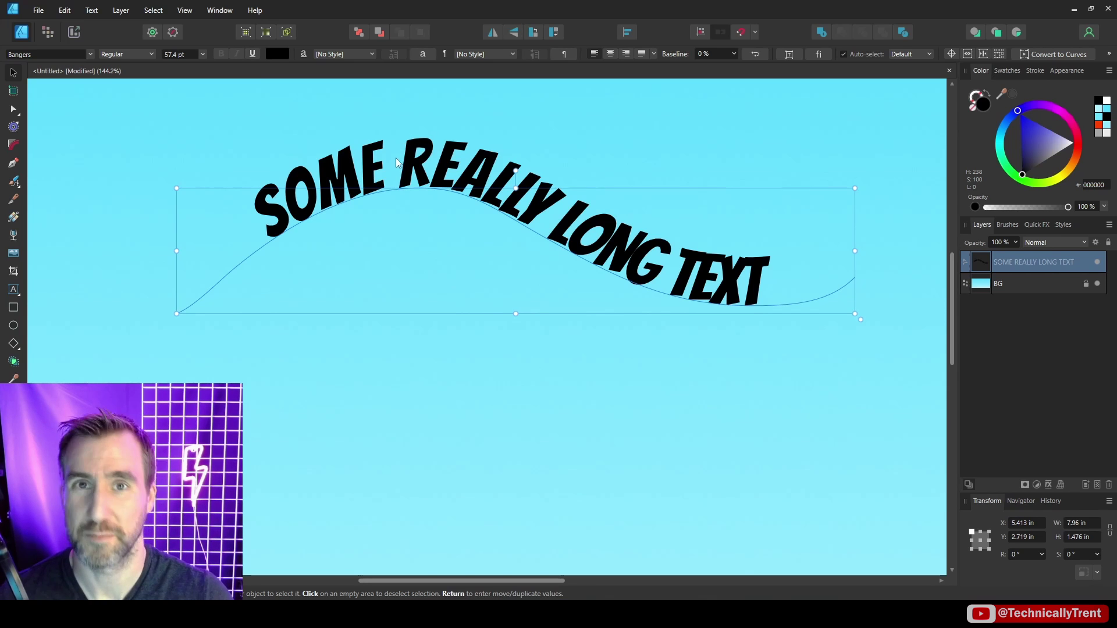
Scale the curved text down proportionally to about 7.47 in wide, with its font at 53.8 pt.
{"action": "left_click", "coordinate": [656, 295]}
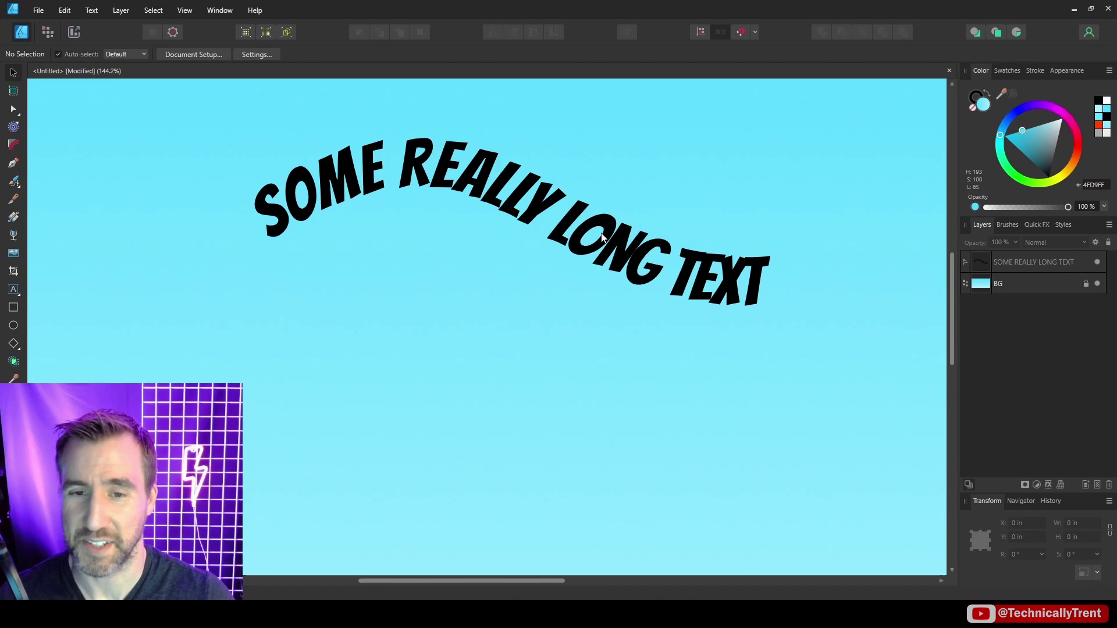
{"action": "left_click", "coordinate": [722, 279]}
{"action": "left_click_drag", "start_coordinate": [855, 186], "coordinate": [815, 197]}
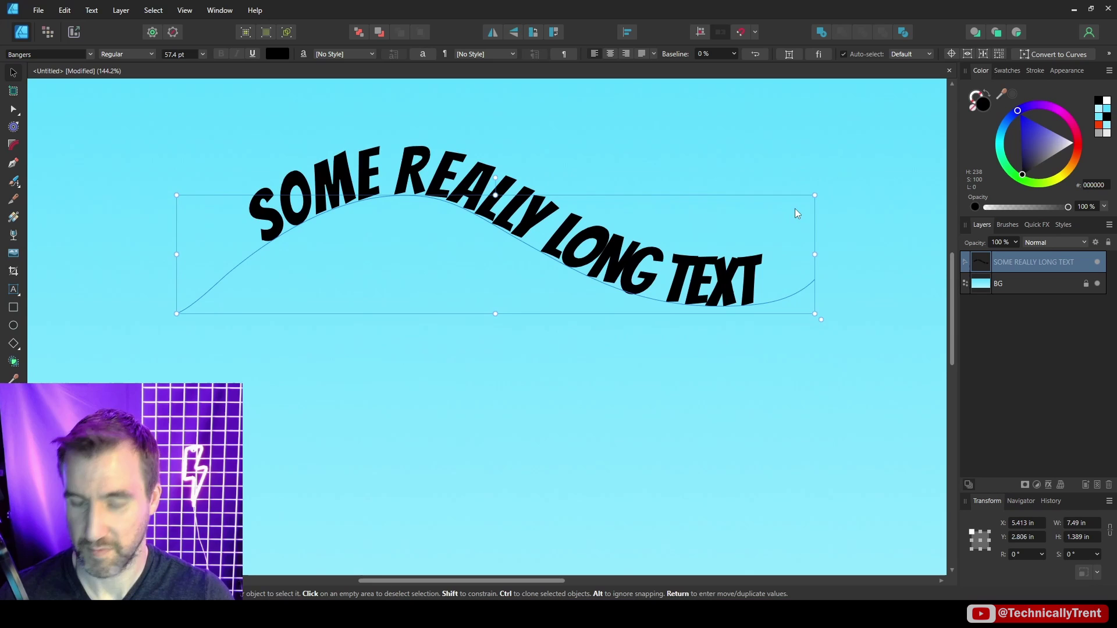
{"action": "key", "text": "ctrl+z"}
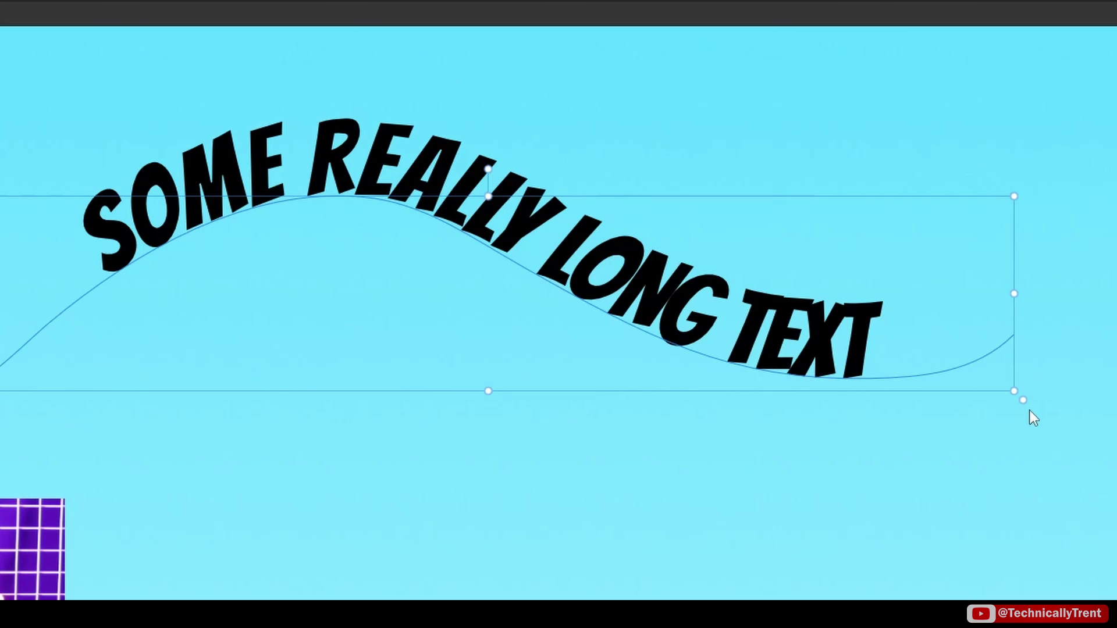
{"action": "left_click_drag", "start_coordinate": [1014, 393], "coordinate": [985, 443]}
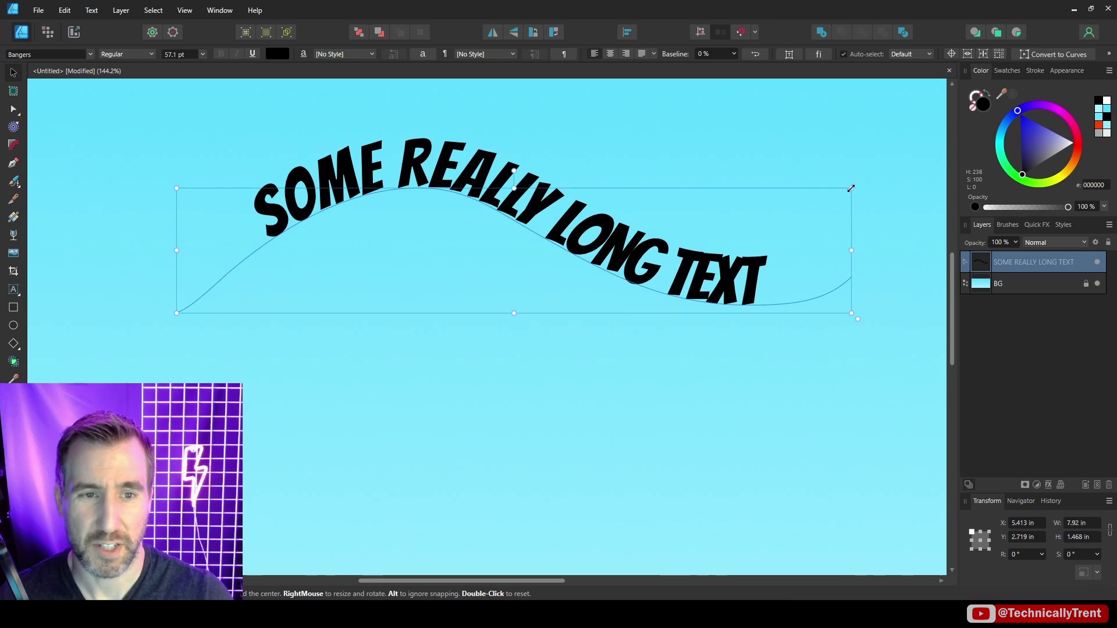
{"action": "left_click_drag", "start_coordinate": [850, 187], "coordinate": [818, 330]}
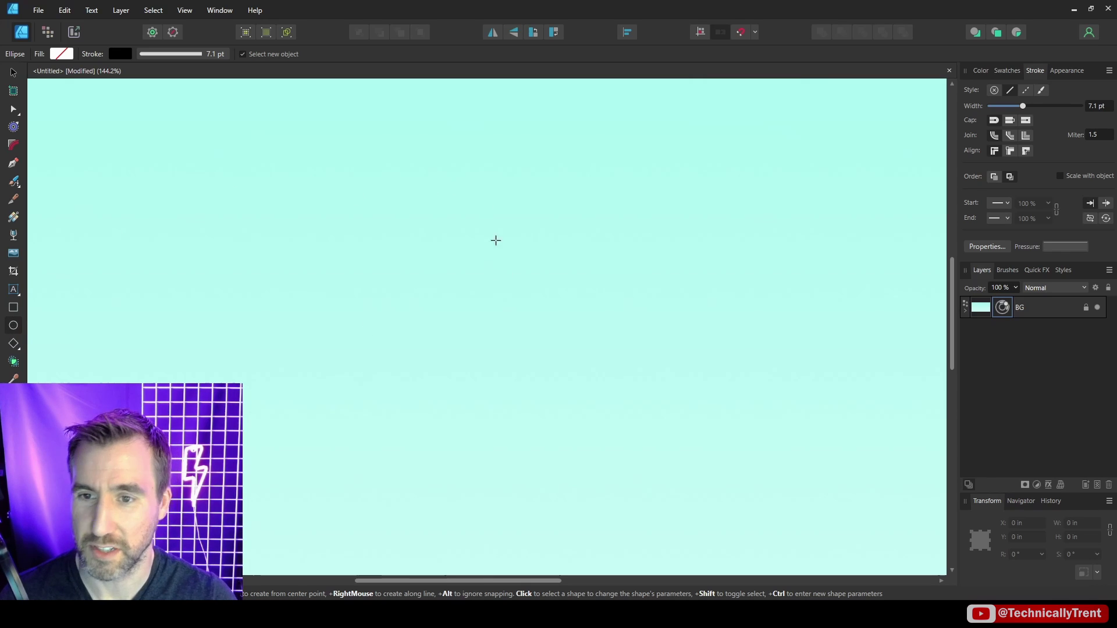
Draw a black-outlined circle 3.686 in across on the mint canvas.
{"action": "left_click_drag", "start_coordinate": [469, 189], "coordinate": [820, 463]}
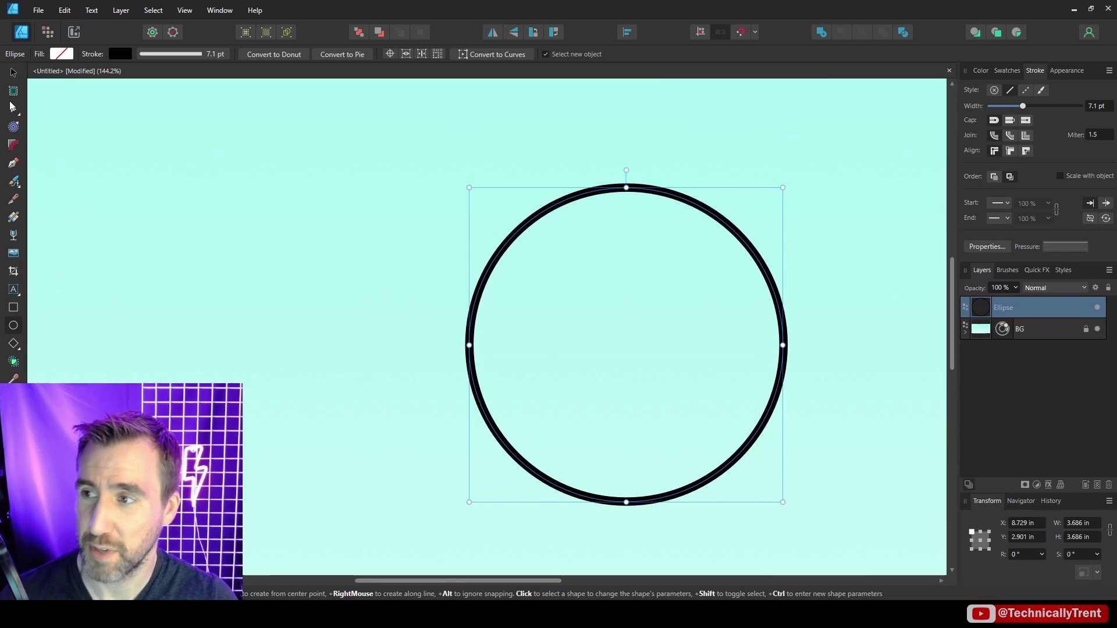
{"action": "left_click", "coordinate": [13, 72]}
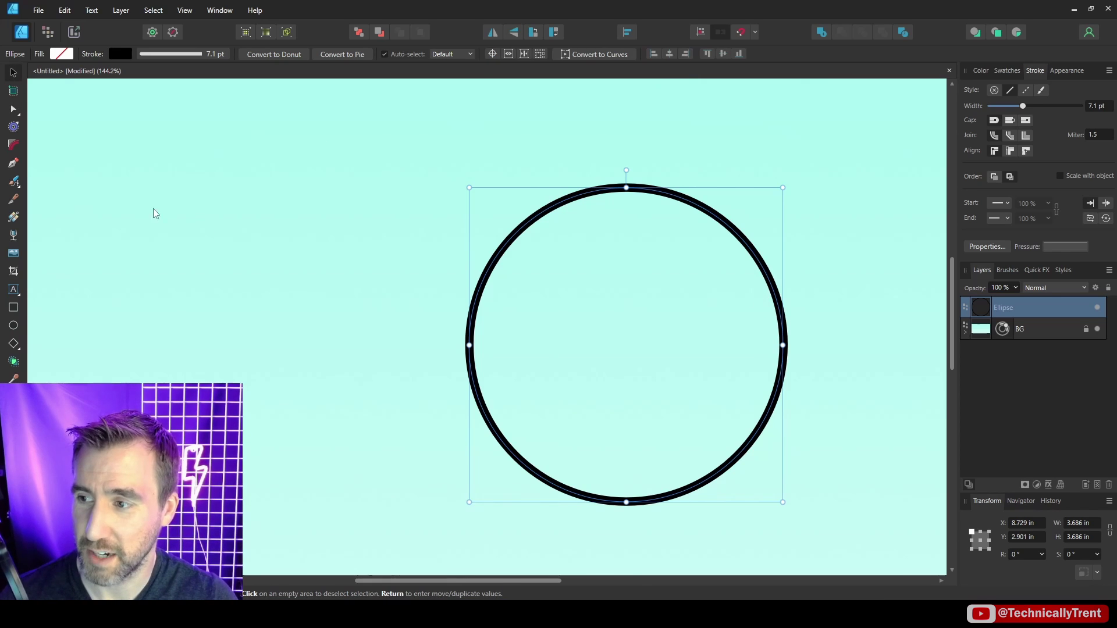
Use the Artistic Text tool to type MY COOL TEXT onto the circle's edge as path text.
{"action": "left_click", "coordinate": [13, 290]}
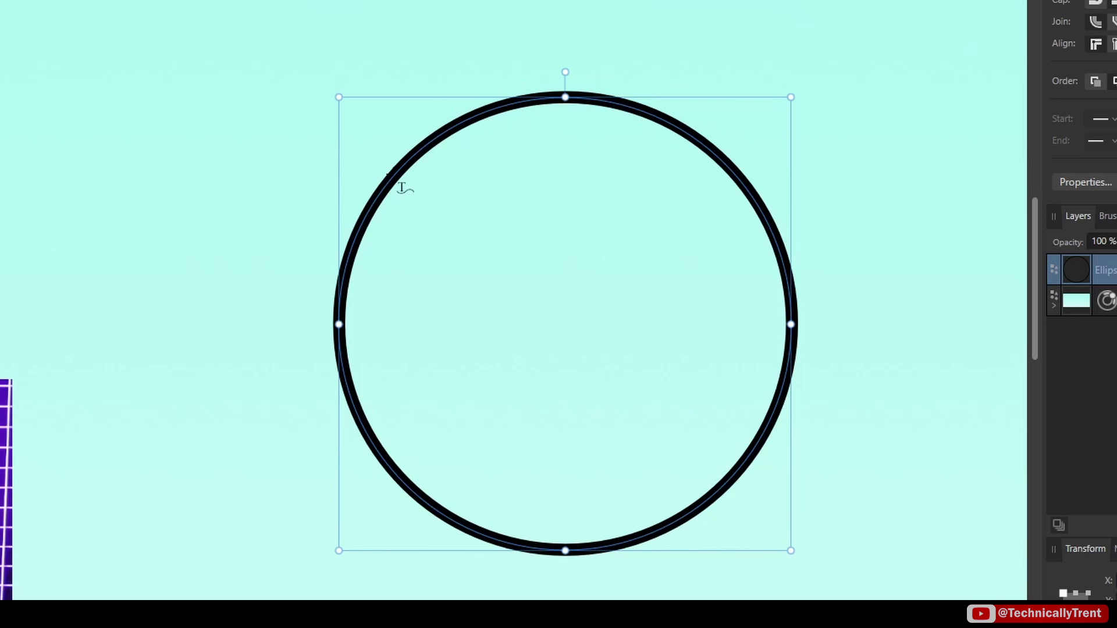
{"action": "left_click", "coordinate": [381, 192]}
{"action": "type", "text": "MY COOL TEXT"}
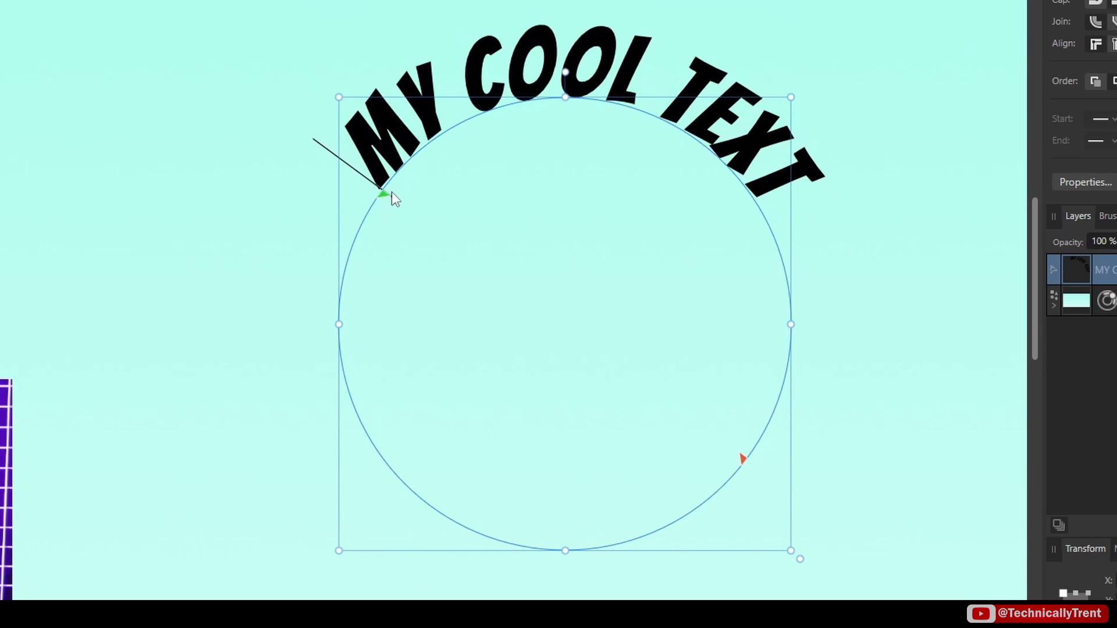
Drag the green start and red end handles so the text spans the upper-left arc.
{"action": "mouse_move", "coordinate": [384, 194]}
{"action": "left_mouse_down"}
{"action": "mouse_move", "coordinate": [361, 242]}
{"action": "mouse_move", "coordinate": [400, 221]}
{"action": "mouse_move", "coordinate": [397, 193]}
{"action": "mouse_move", "coordinate": [383, 232]}
{"action": "left_mouse_up"}
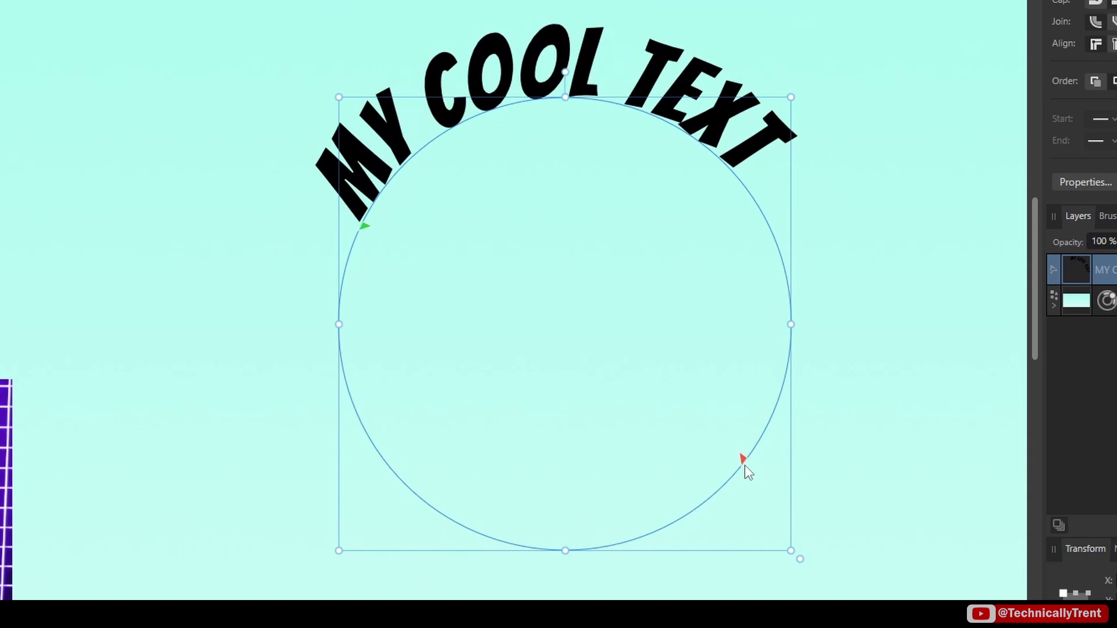
{"action": "left_click_drag", "start_coordinate": [744, 465], "coordinate": [791, 359]}
{"action": "left_click_drag", "start_coordinate": [747, 411], "coordinate": [767, 370]}
{"action": "left_click_drag", "start_coordinate": [365, 229], "coordinate": [343, 326]}
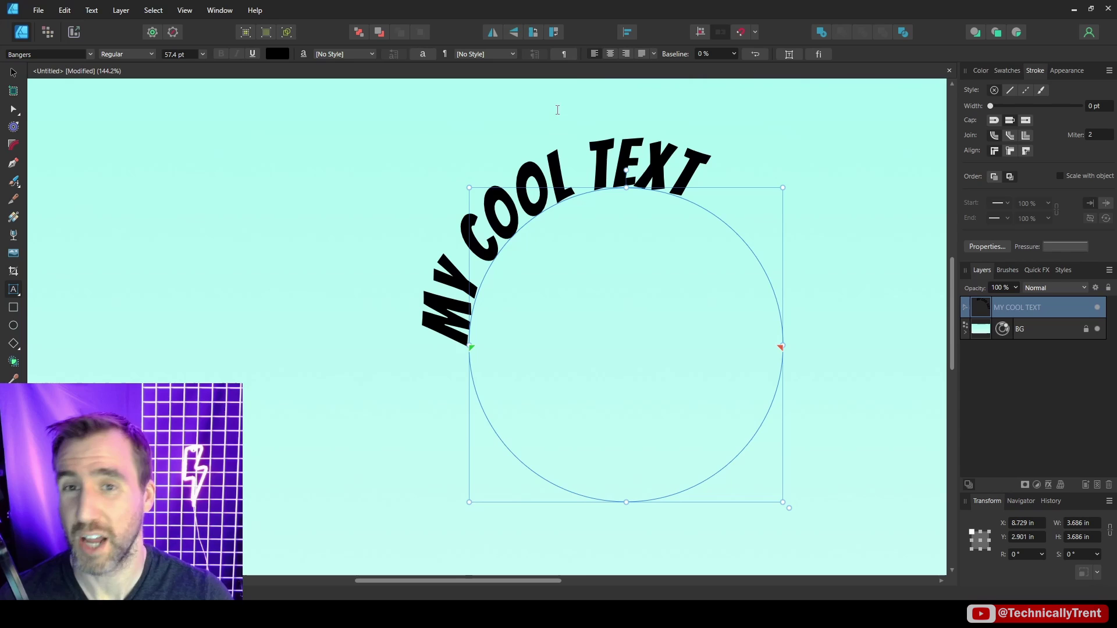
Centre-align the path text over the circle's top and set the baseline offset to 0%.
{"action": "left_click", "coordinate": [609, 54]}
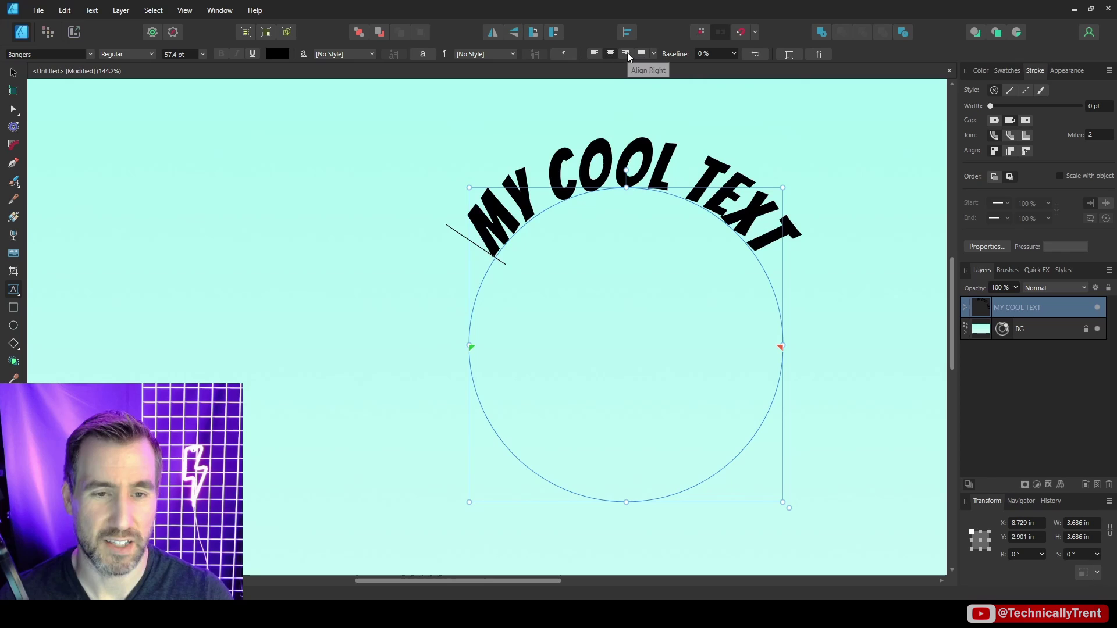
{"action": "left_click", "coordinate": [626, 53]}
{"action": "left_click", "coordinate": [610, 54]}
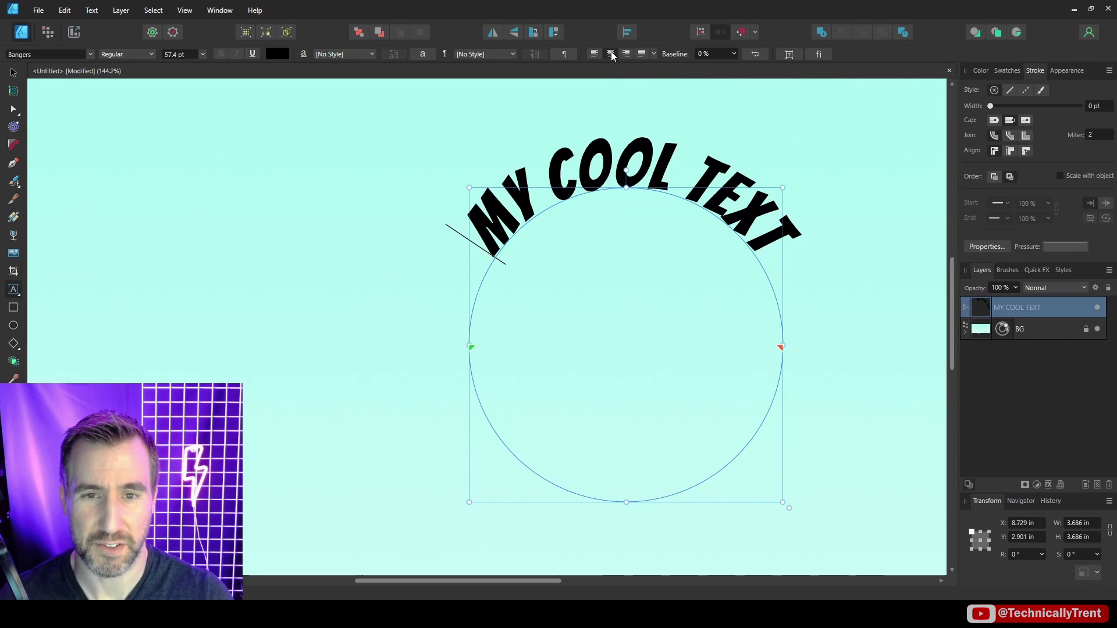
{"action": "left_click", "coordinate": [734, 53]}
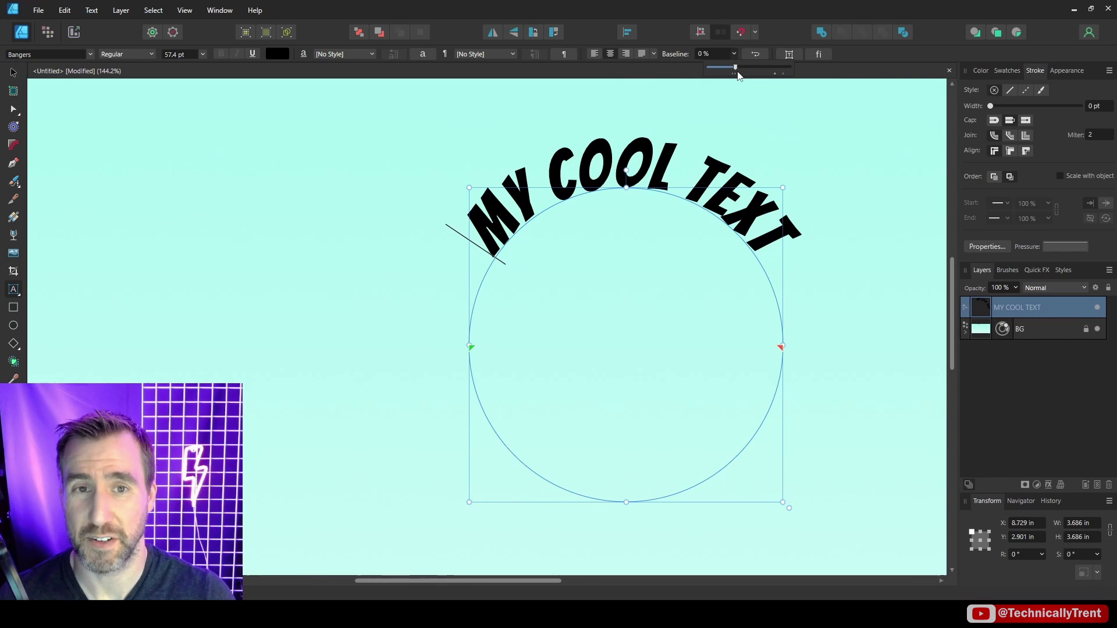
{"action": "left_click_drag", "start_coordinate": [736, 68], "coordinate": [784, 81]}
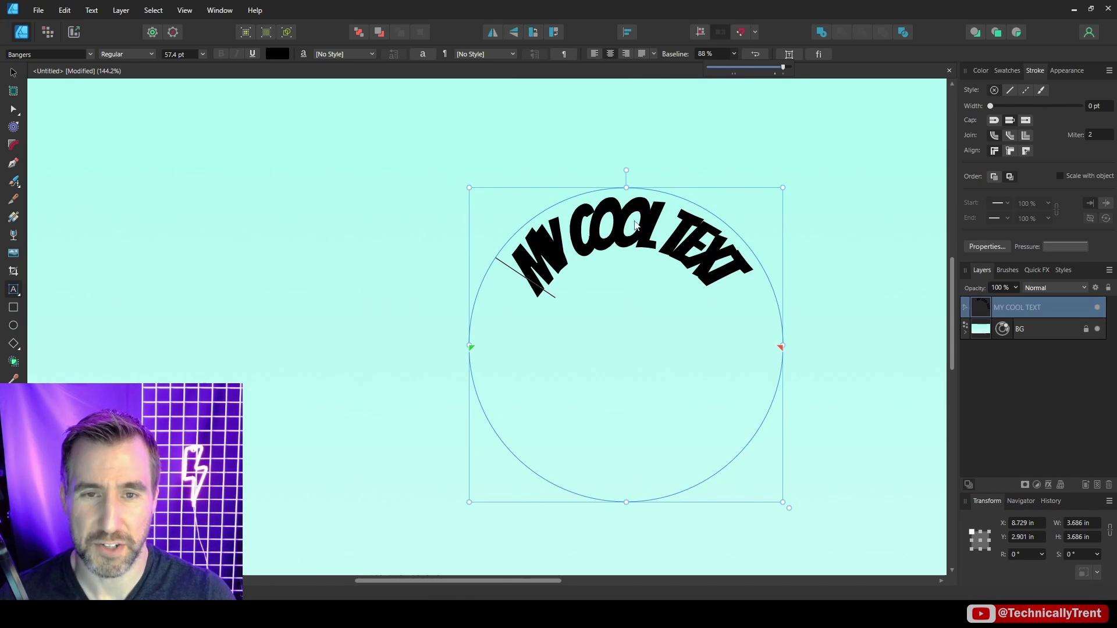
{"action": "left_click", "coordinate": [717, 53]}
{"action": "type", "text": "0"}
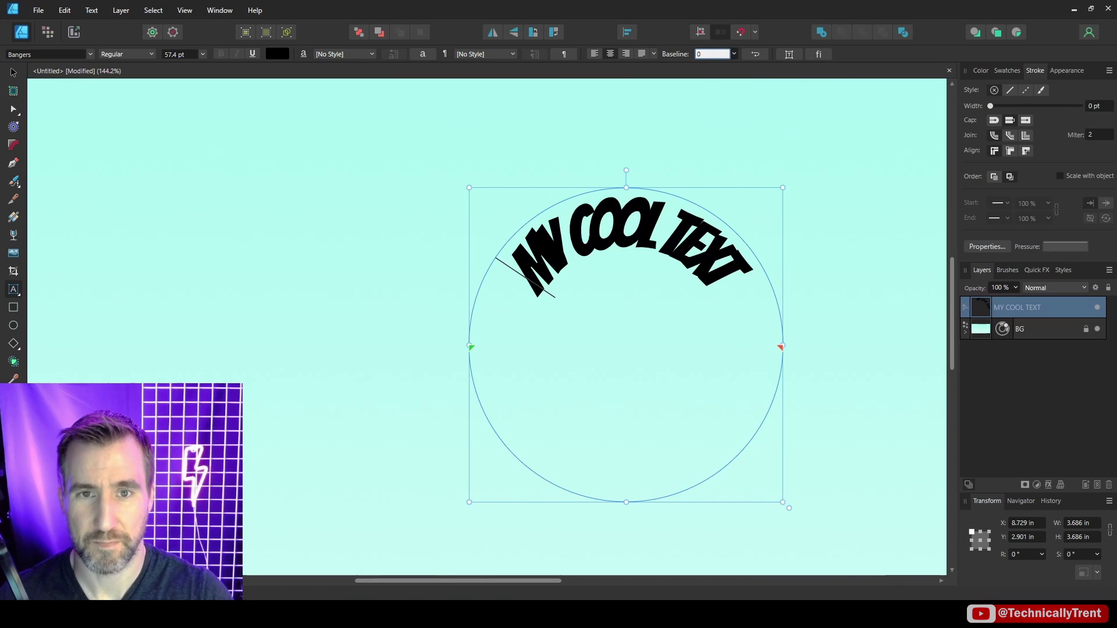
{"action": "key", "text": "Return"}
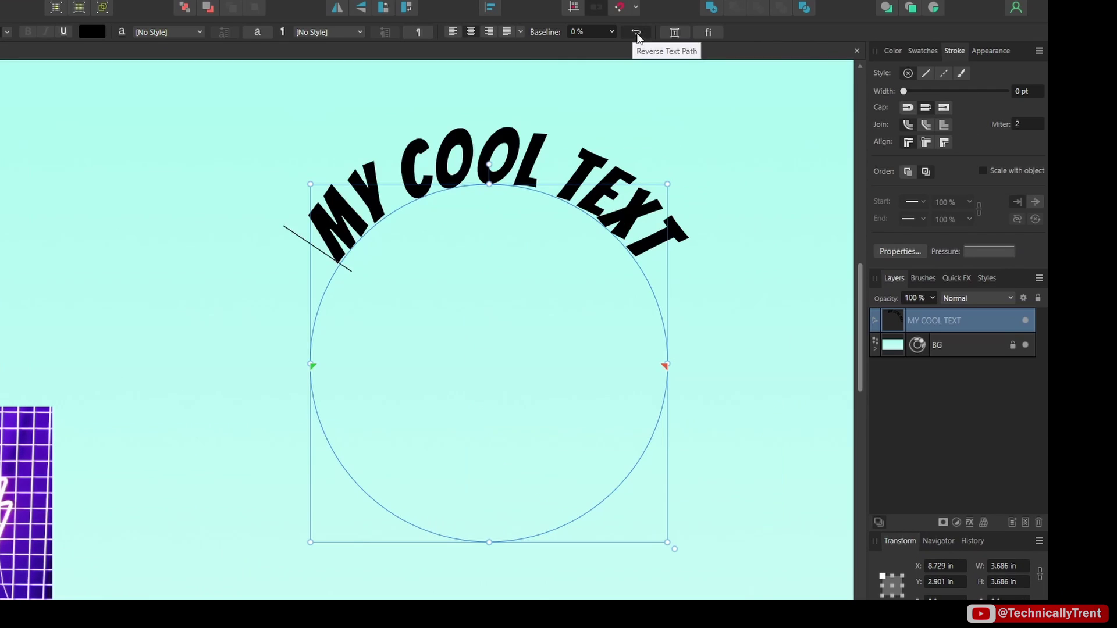
Try Reverse Text Path and a 98% baseline, then return the baseline to 0%.
{"action": "left_click", "coordinate": [636, 32]}
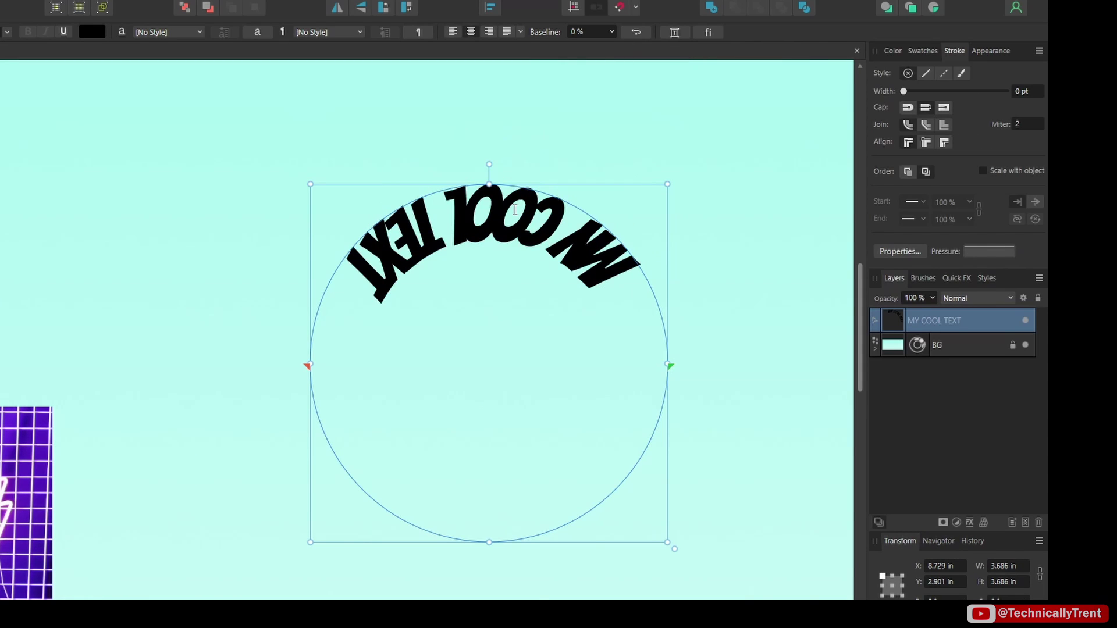
{"action": "left_click_drag", "start_coordinate": [672, 370], "coordinate": [360, 494]}
{"action": "left_click_drag", "start_coordinate": [307, 372], "coordinate": [669, 362]}
{"action": "left_click_drag", "start_coordinate": [361, 493], "coordinate": [309, 361]}
{"action": "left_click", "coordinate": [611, 31]}
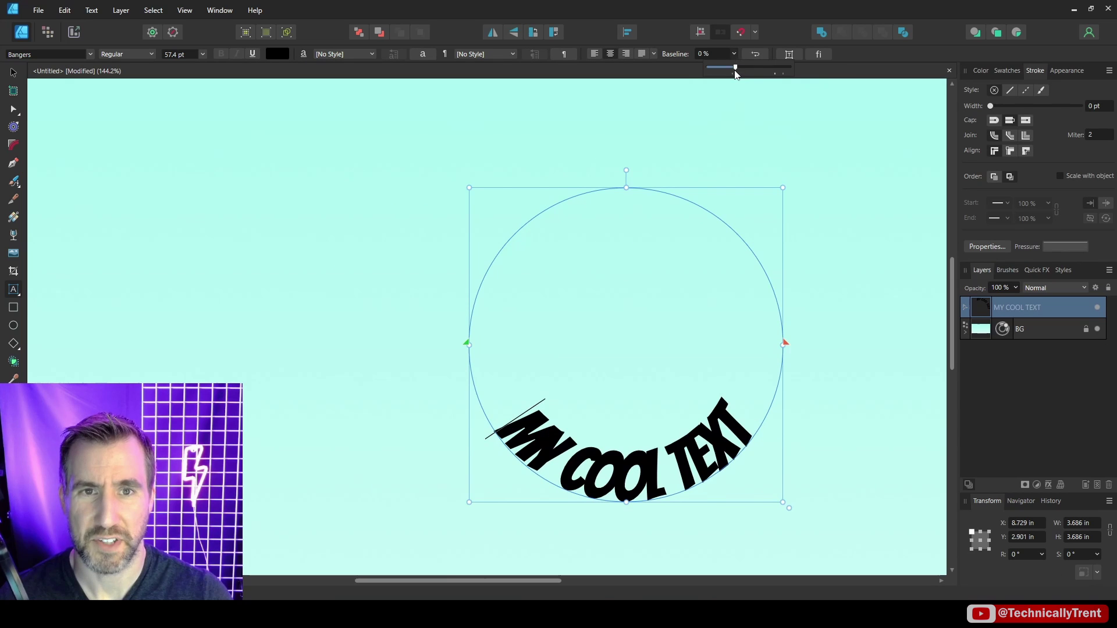
{"action": "left_click_drag", "start_coordinate": [614, 51], "coordinate": [676, 58]}
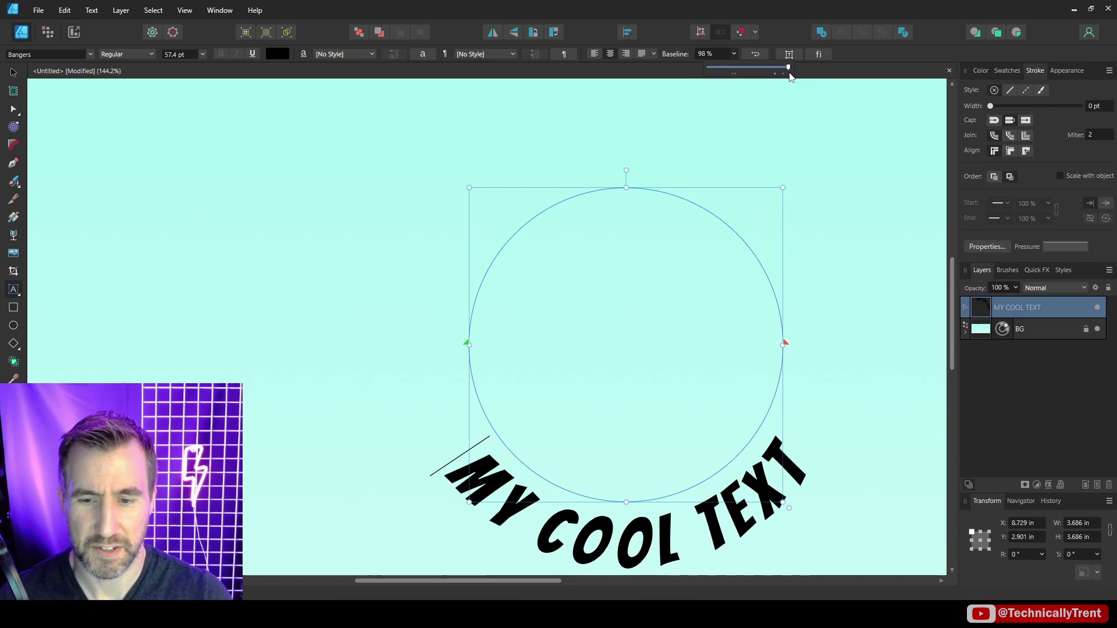
{"action": "left_click_drag", "start_coordinate": [789, 68], "coordinate": [707, 69]}
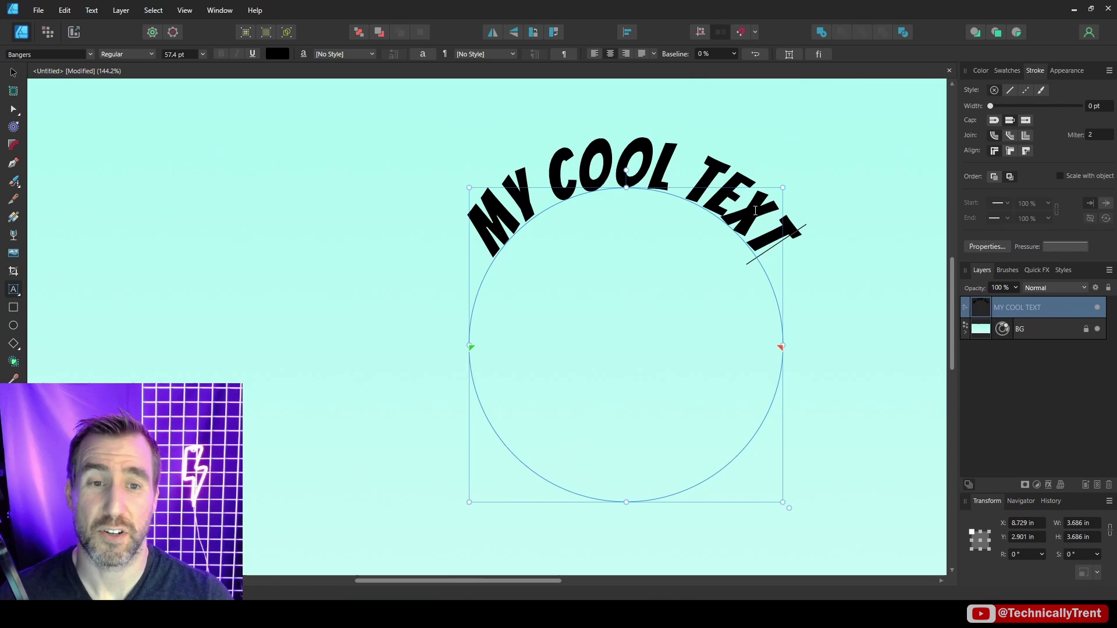
Add a second path text, MORE TEXT, on the circle.
{"action": "type", "text": "T"}
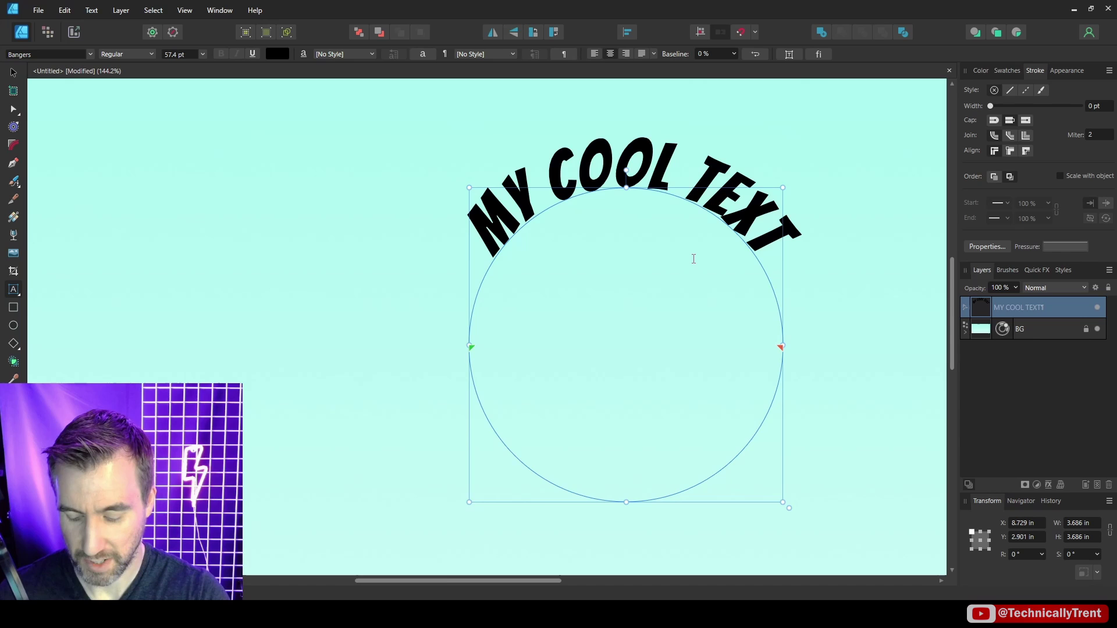
{"action": "key", "text": "Return"}
{"action": "type", "text": "MORE TEXT"}
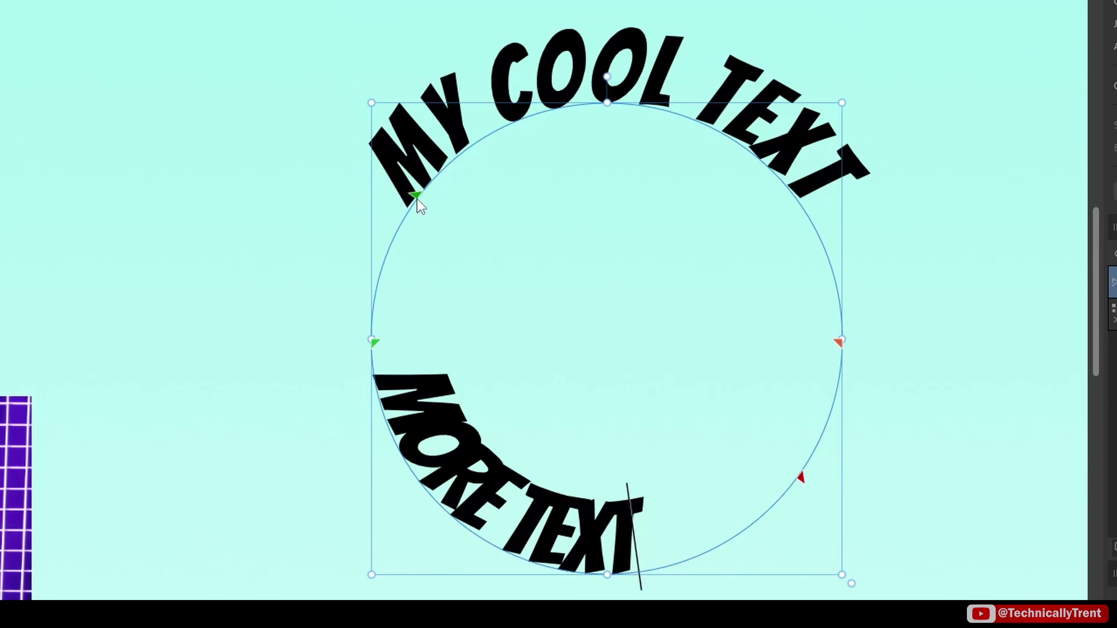
Reposition MORE TEXT's start and end along the circle and lower it with the Baseline slider.
{"action": "left_click_drag", "start_coordinate": [416, 195], "coordinate": [395, 339]}
{"action": "left_click_drag", "start_coordinate": [818, 487], "coordinate": [858, 340]}
{"action": "left_click_drag", "start_coordinate": [749, 494], "coordinate": [462, 543]}
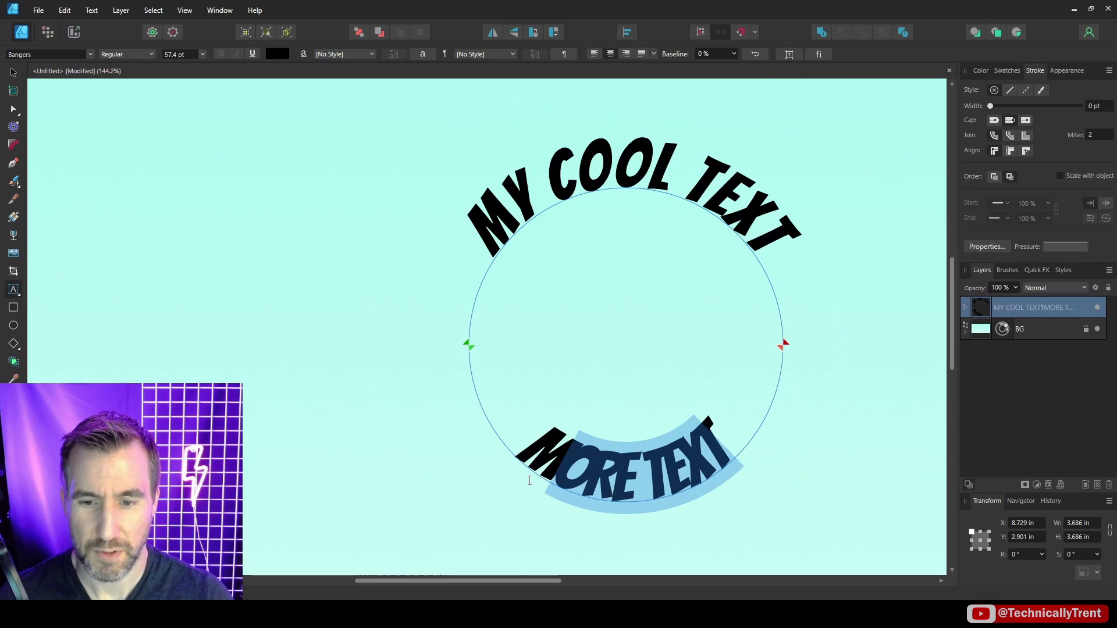
{"action": "left_click_drag", "start_coordinate": [529, 480], "coordinate": [510, 465]}
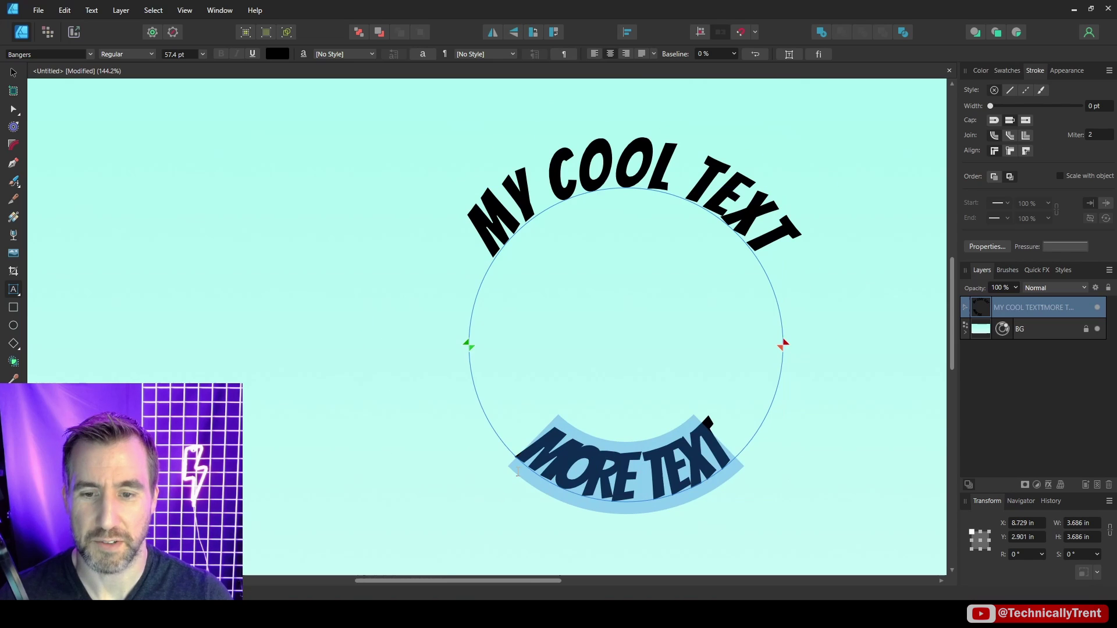
{"action": "left_click", "coordinate": [733, 54]}
{"action": "left_click_drag", "start_coordinate": [737, 71], "coordinate": [789, 74]}
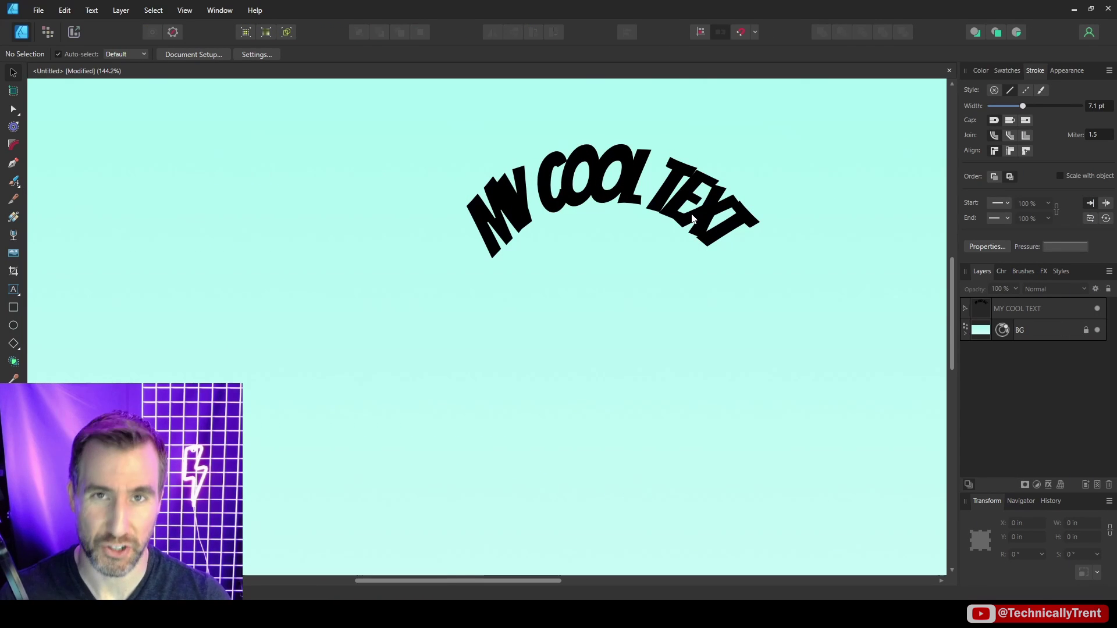
Bring up the Character panel beside the arched MY COOL TEXT, checking the Window menu's panel list.
{"action": "left_click", "coordinate": [1001, 272]}
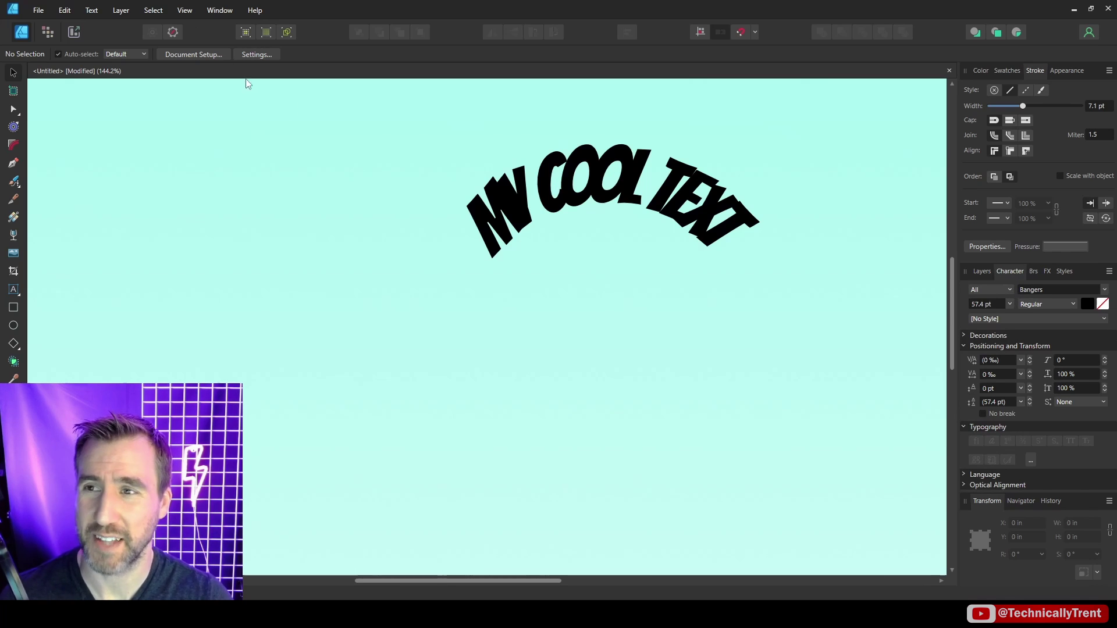
{"action": "left_click", "coordinate": [220, 10]}
{"action": "mouse_move", "coordinate": [263, 265]}
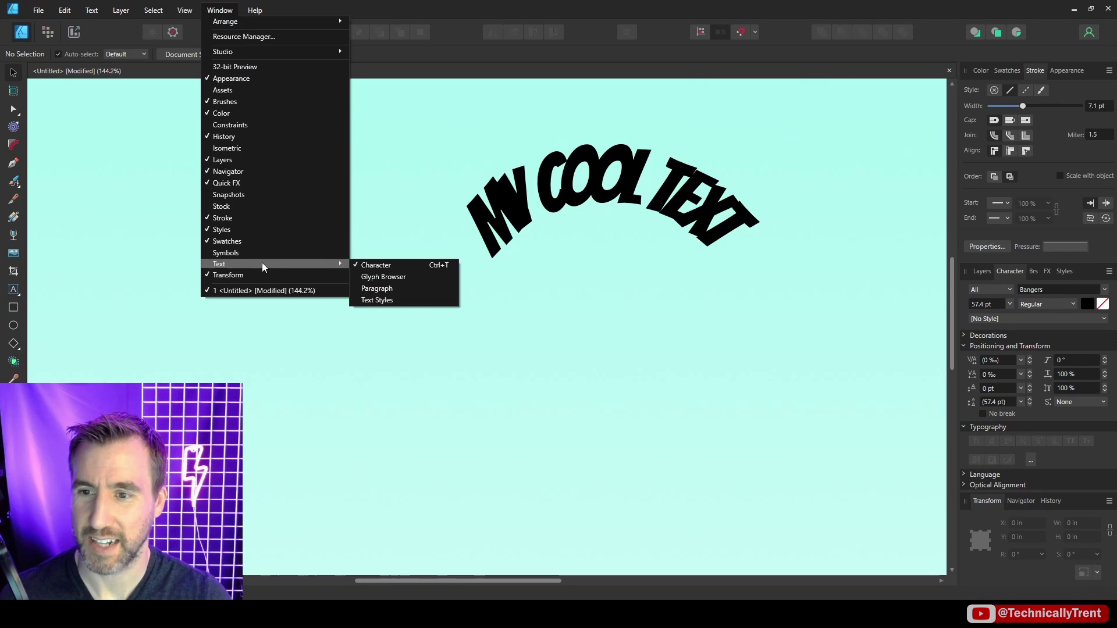
{"action": "left_click", "coordinate": [773, 78]}
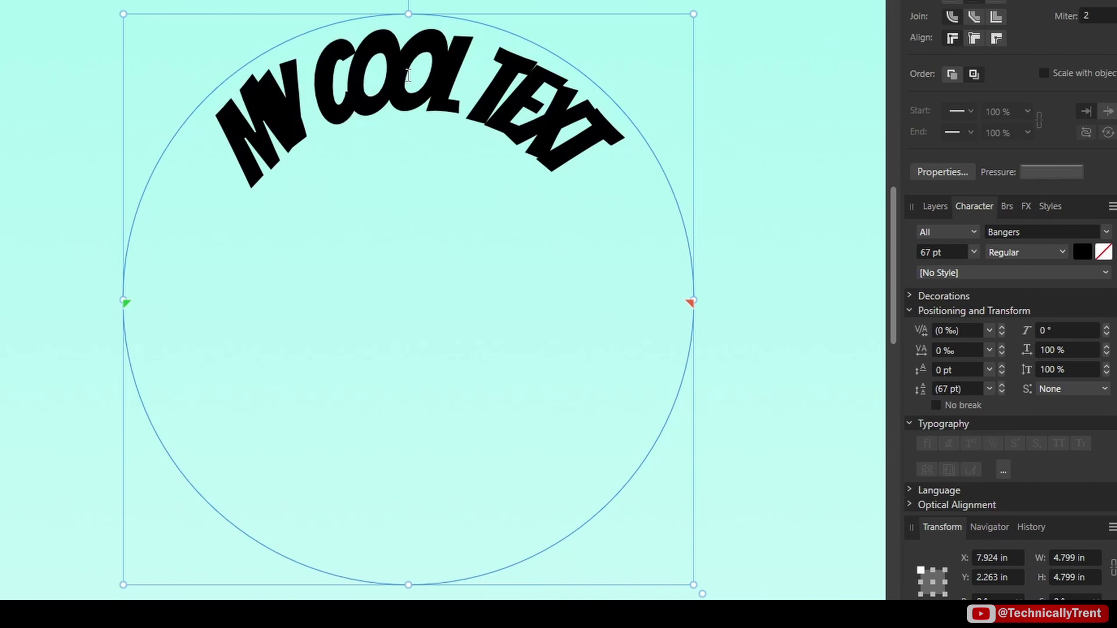
Select all of MY COOL TEXT and set its kerning to 100.
{"action": "double_click", "coordinate": [409, 74]}
{"action": "key", "text": "ctrl+a"}
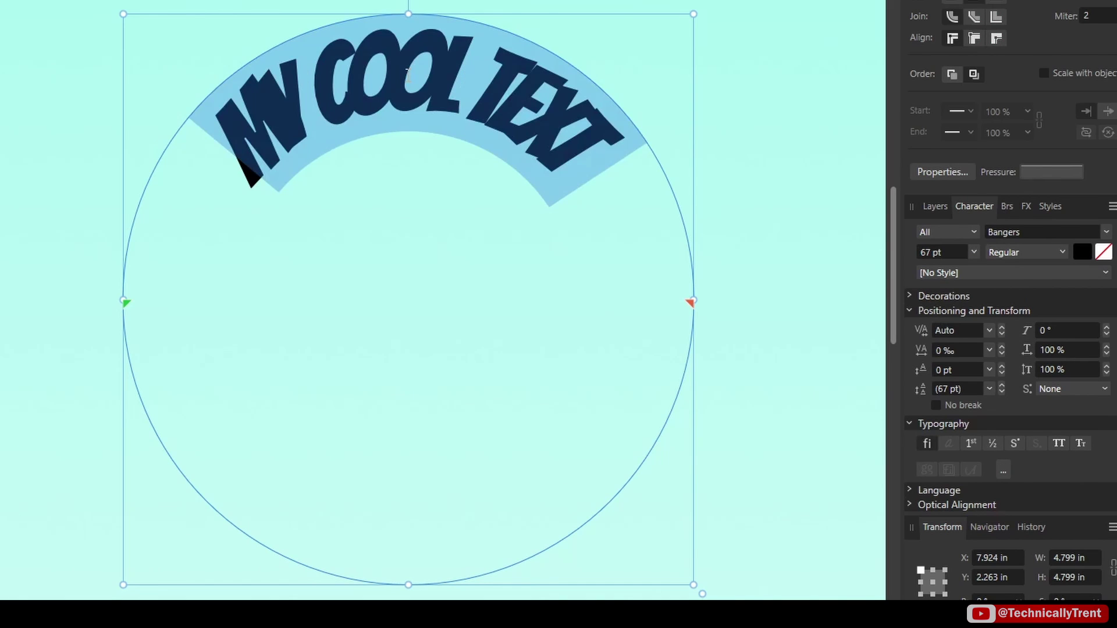
{"action": "left_click", "coordinate": [990, 352]}
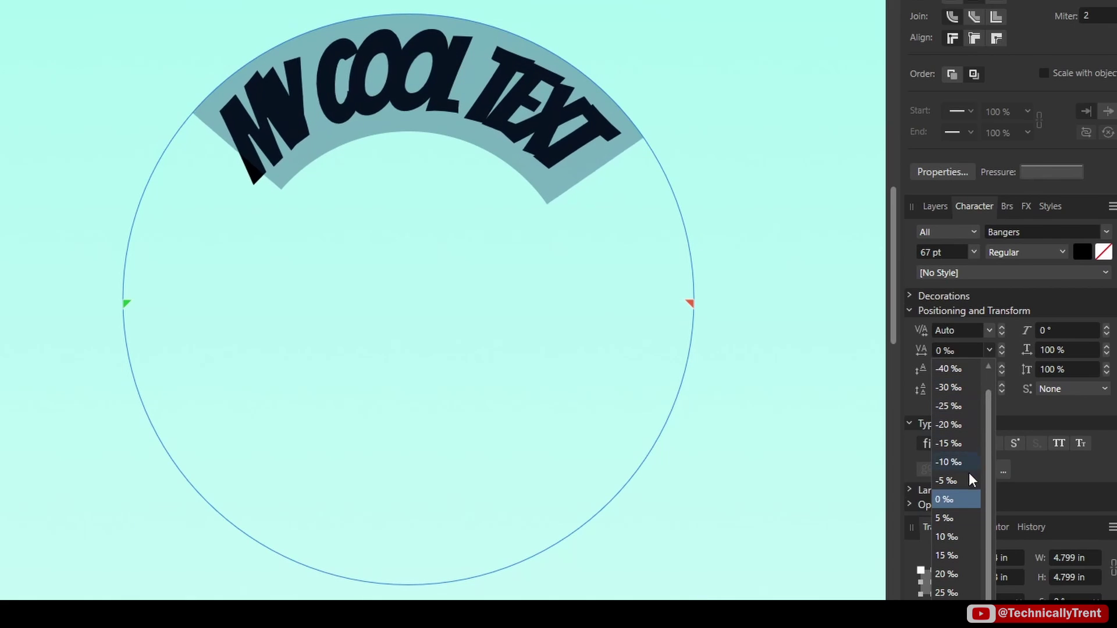
{"action": "key", "text": "Escape"}
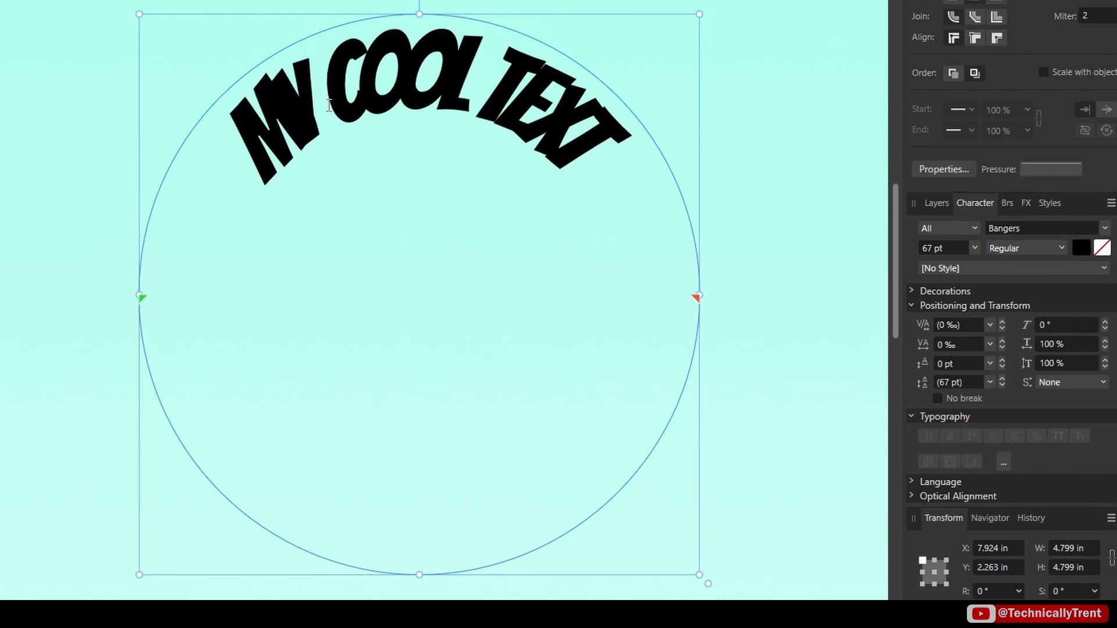
{"action": "left_click", "coordinate": [990, 325]}
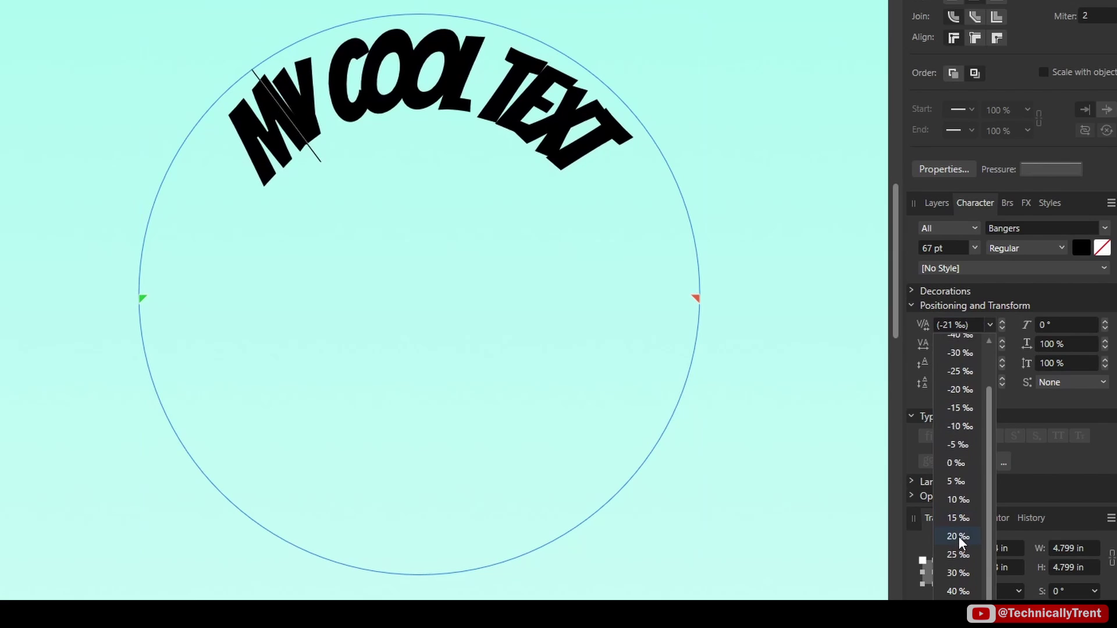
{"action": "left_click", "coordinate": [958, 536]}
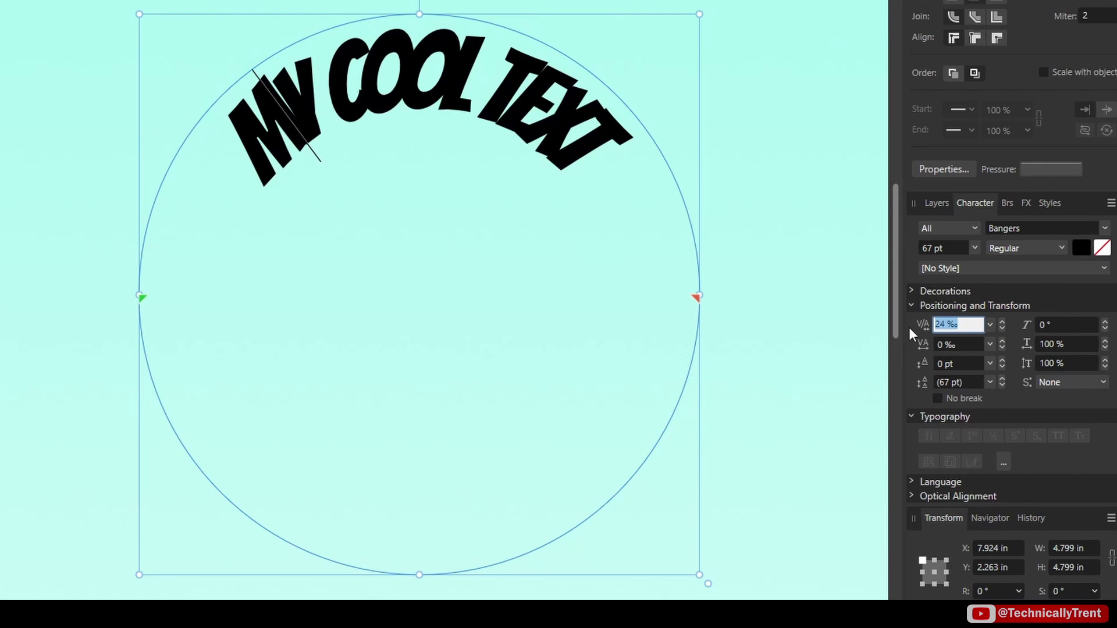
{"action": "type", "text": "100"}
{"action": "key", "text": "Return"}
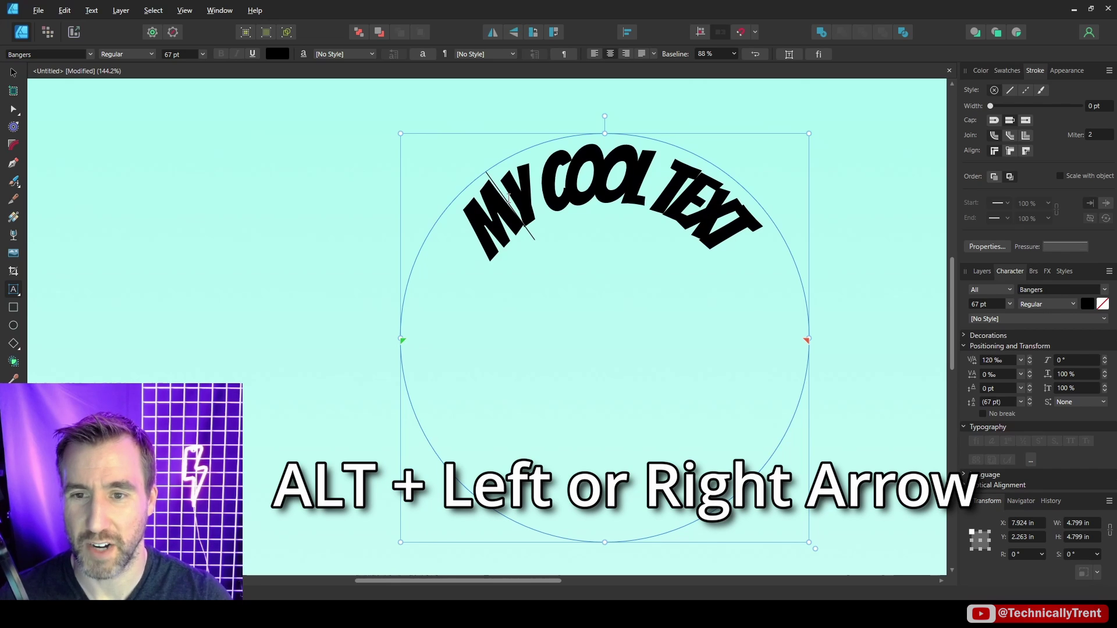
Adjust the tracking with Alt+Left/Right so the letters spread evenly around the circle's top.
{"action": "key", "text": "alt+Right"}
{"action": "key", "text": "alt+Right"}
{"action": "key", "text": "alt+Right"}
{"action": "key", "text": "alt+Right"}
{"action": "key", "text": "alt+Right"}
{"action": "key", "text": "alt+Left"}
{"action": "key", "text": "alt+Left"}
{"action": "key", "text": "alt+Left"}
{"action": "key", "text": "alt+Left"}
{"action": "key", "text": "alt+Left"}
{"action": "key", "text": "alt+Left"}
{"action": "key", "text": "alt+Left"}
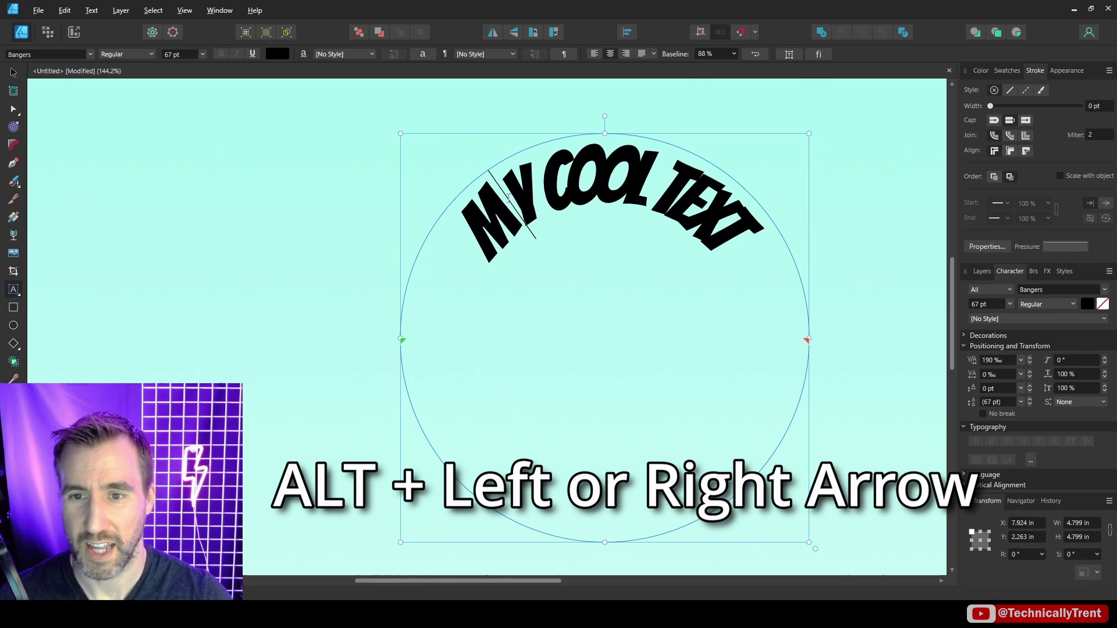
{"action": "left_click_drag", "start_coordinate": [485, 224], "coordinate": [761, 235]}
{"action": "key", "text": "alt+Right"}
{"action": "key", "text": "alt+Right"}
{"action": "key", "text": "alt+Right"}
{"action": "key", "text": "alt+Right"}
{"action": "key", "text": "alt+Right"}
{"action": "key", "text": "alt+Right"}
{"action": "key", "text": "alt+Right"}
{"action": "key", "text": "alt+Right"}
{"action": "key", "text": "alt+Right"}
{"action": "key", "text": "alt+Right"}
{"action": "key", "text": "alt+Right"}
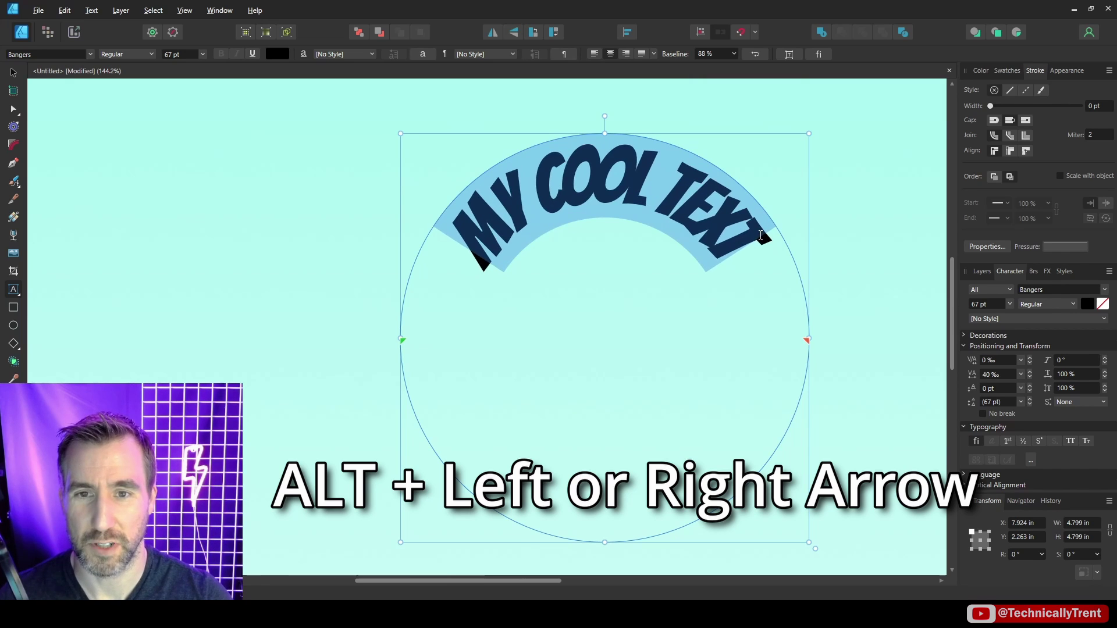
{"action": "key", "text": "alt+Right"}
{"action": "key", "text": "alt+Right"}
{"action": "key", "text": "alt+Right"}
{"action": "key", "text": "alt+Right"}
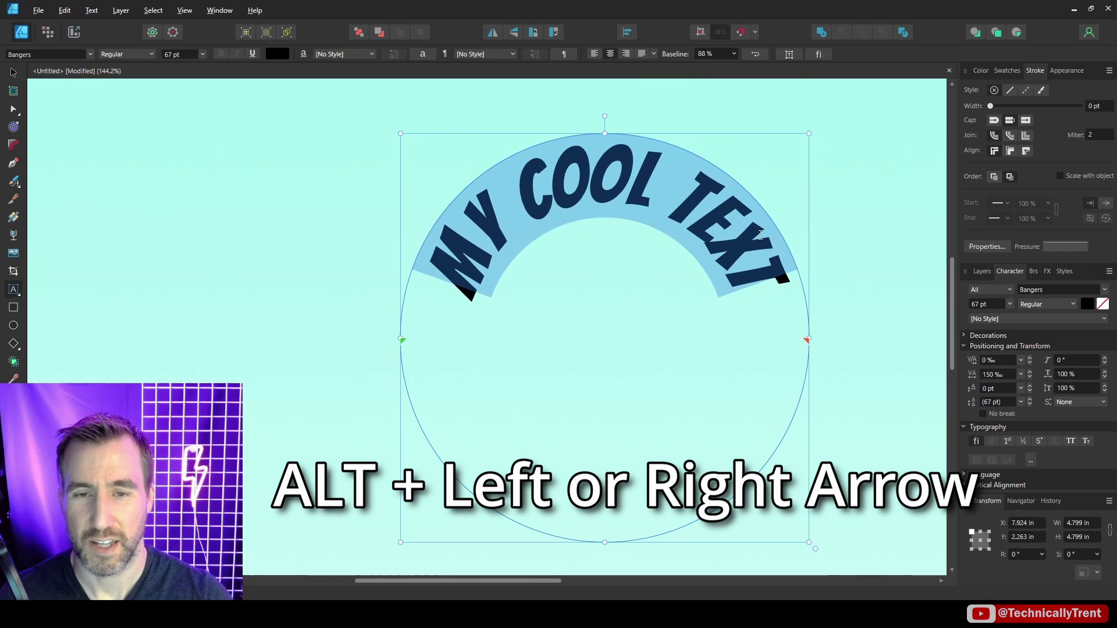
{"action": "key", "text": "alt+Left"}
{"action": "key", "text": "alt+Left"}
{"action": "key", "text": "alt+Left"}
{"action": "key", "text": "alt+Left"}
{"action": "key", "text": "alt+Left"}
{"action": "key", "text": "alt+Left"}
{"action": "key", "text": "alt+Left"}
{"action": "key", "text": "alt+Left"}
{"action": "key", "text": "alt+Left"}
{"action": "key", "text": "alt+Left"}
{"action": "key", "text": "alt+Left"}
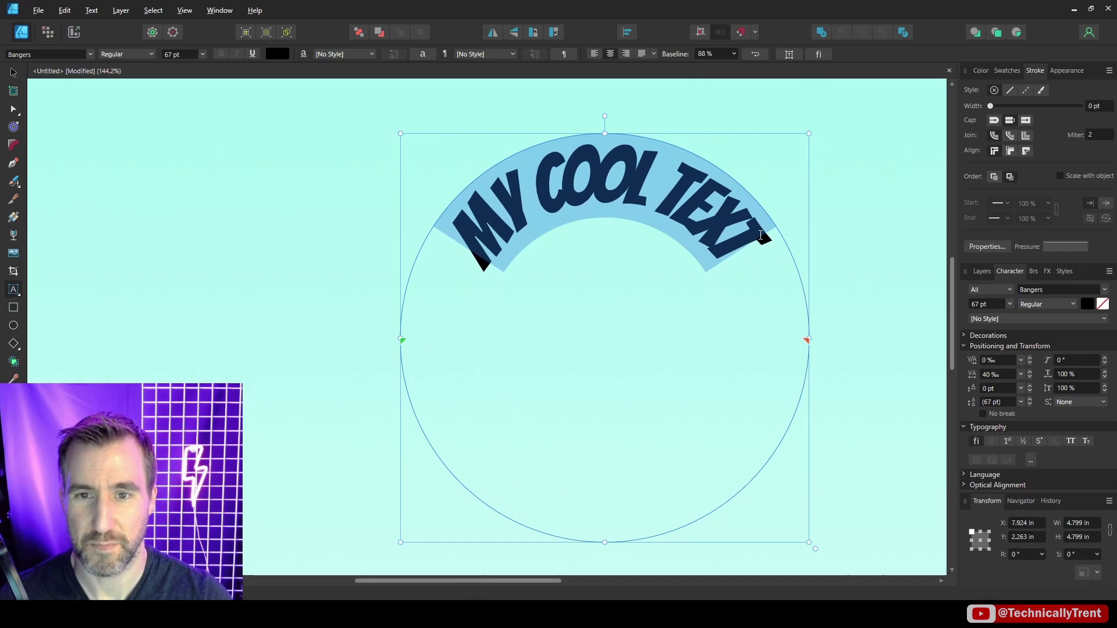
{"action": "left_click", "coordinate": [563, 201]}
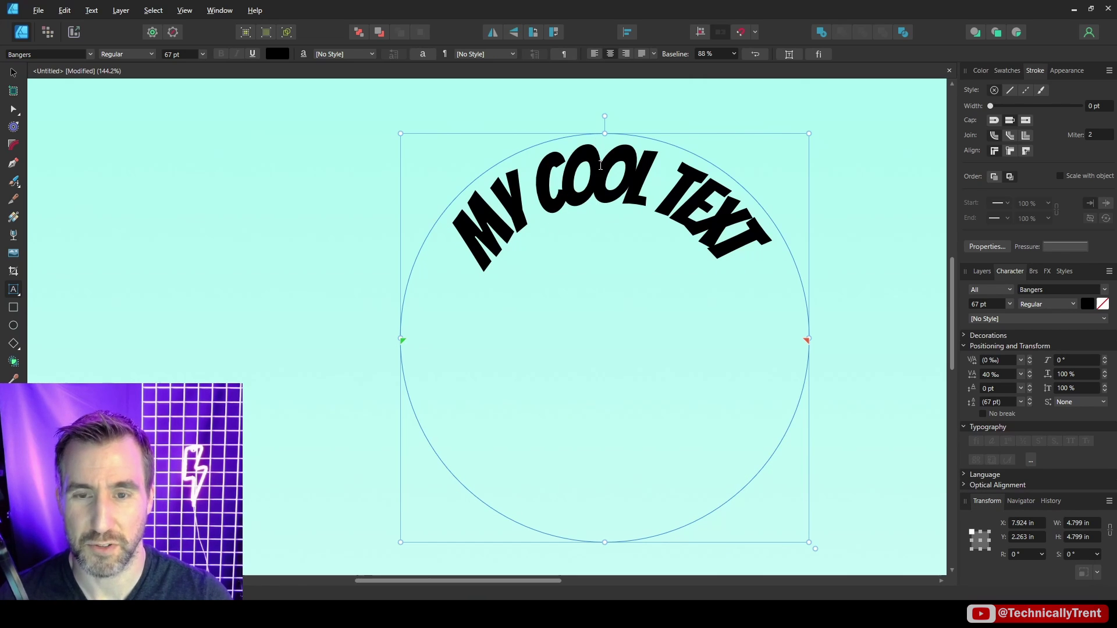
{"action": "left_click", "coordinate": [601, 166]}
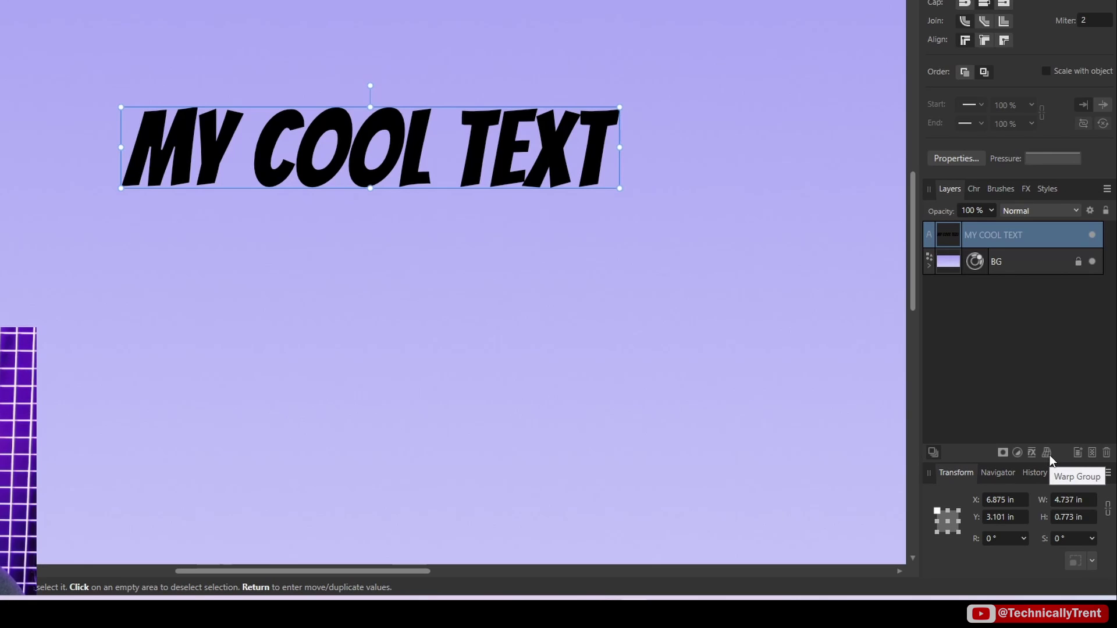
Apply an Arc - Horizontal warp group to the text, enlarge it and re-bend the arch.
{"action": "left_click", "coordinate": [1050, 454]}
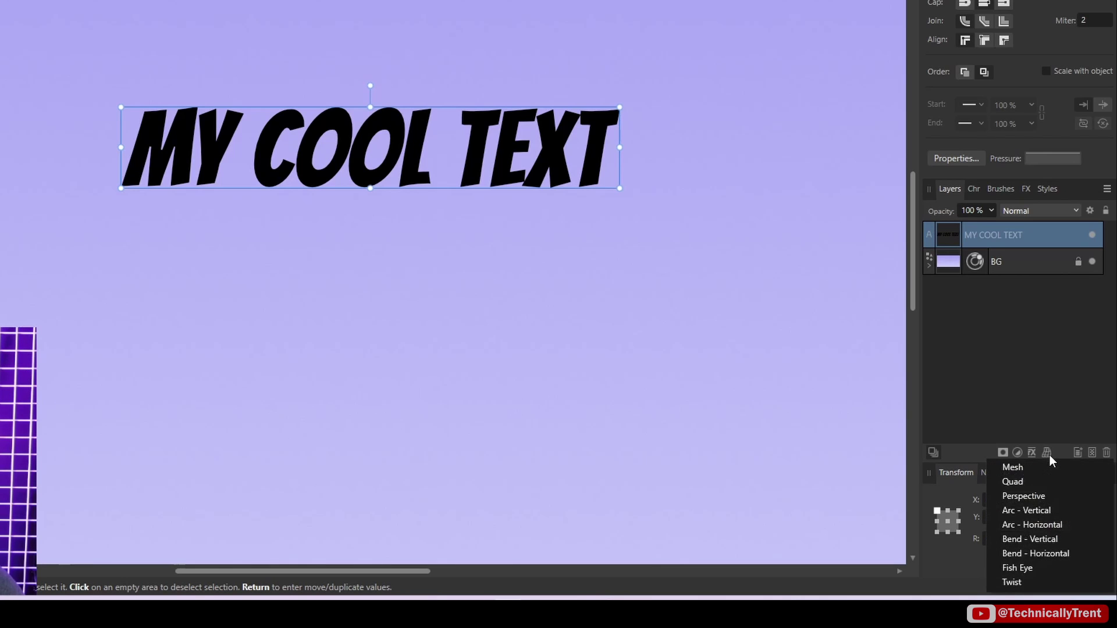
{"action": "left_click", "coordinate": [1035, 526]}
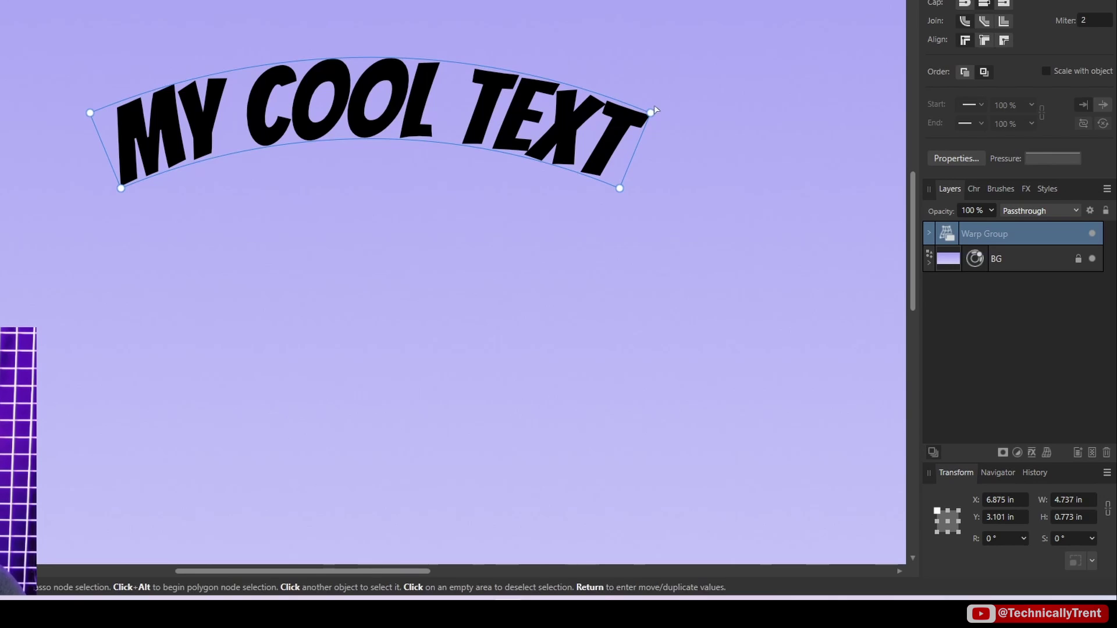
{"action": "left_click", "coordinate": [651, 113]}
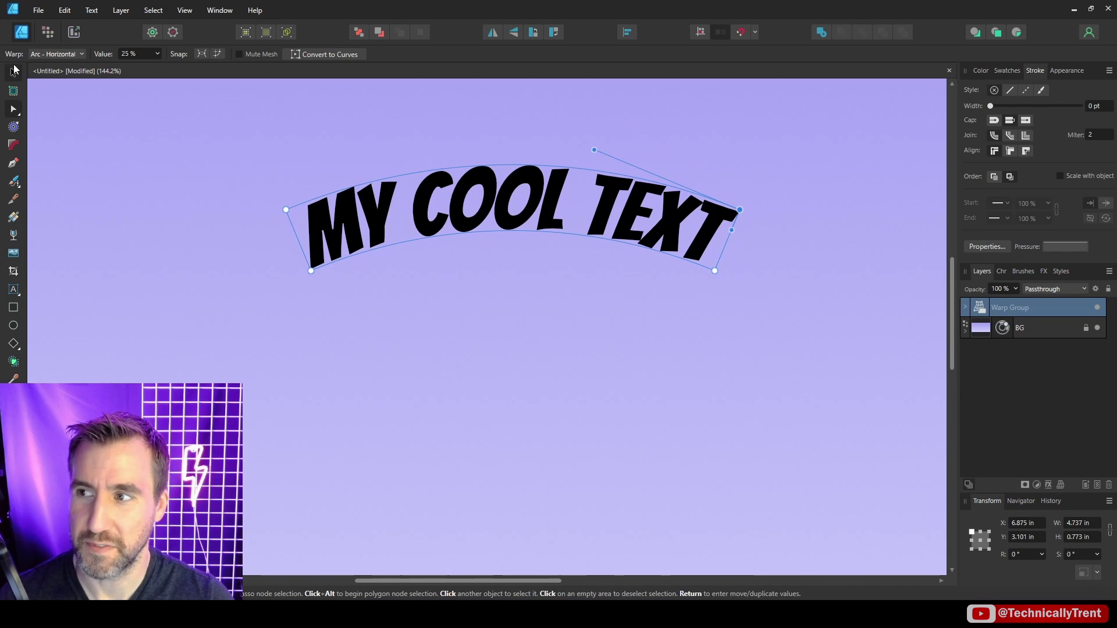
{"action": "left_click", "coordinate": [14, 70]}
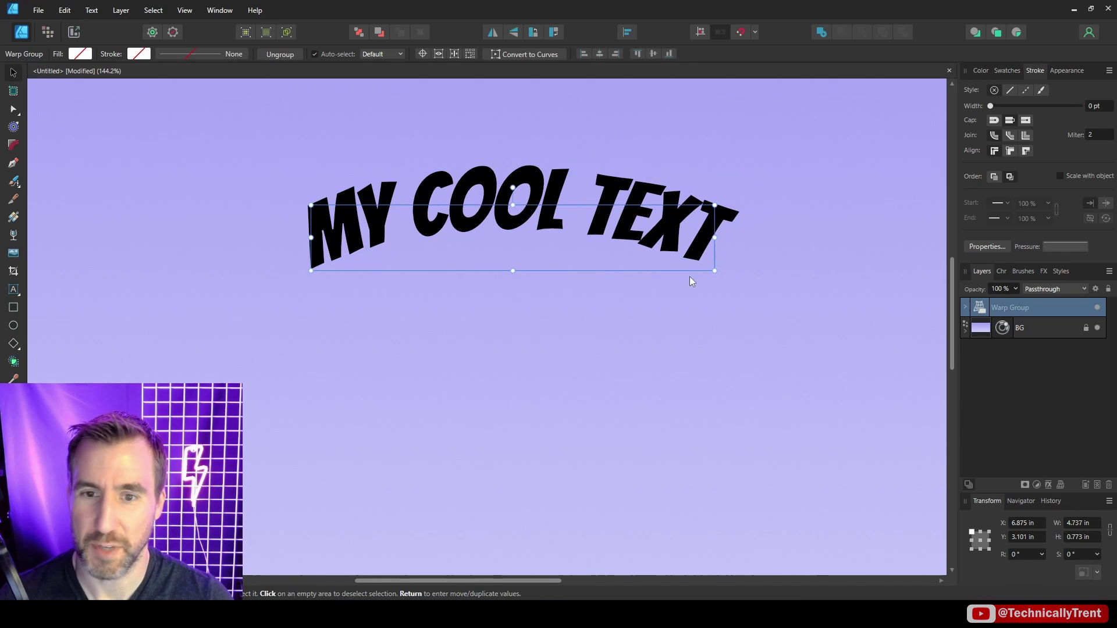
{"action": "left_click_drag", "start_coordinate": [716, 269], "coordinate": [685, 256]}
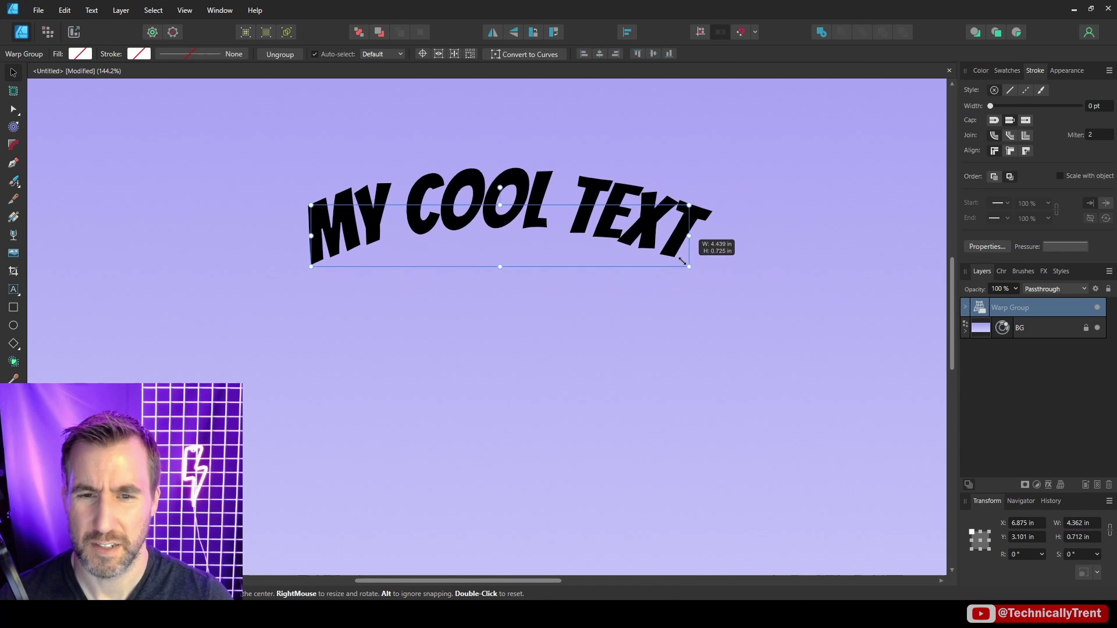
{"action": "key", "text": "a"}
{"action": "mouse_move", "coordinate": [561, 155]}
{"action": "left_mouse_down"}
{"action": "mouse_move", "coordinate": [653, 132]}
{"action": "mouse_move", "coordinate": [540, 151]}
{"action": "left_mouse_up"}
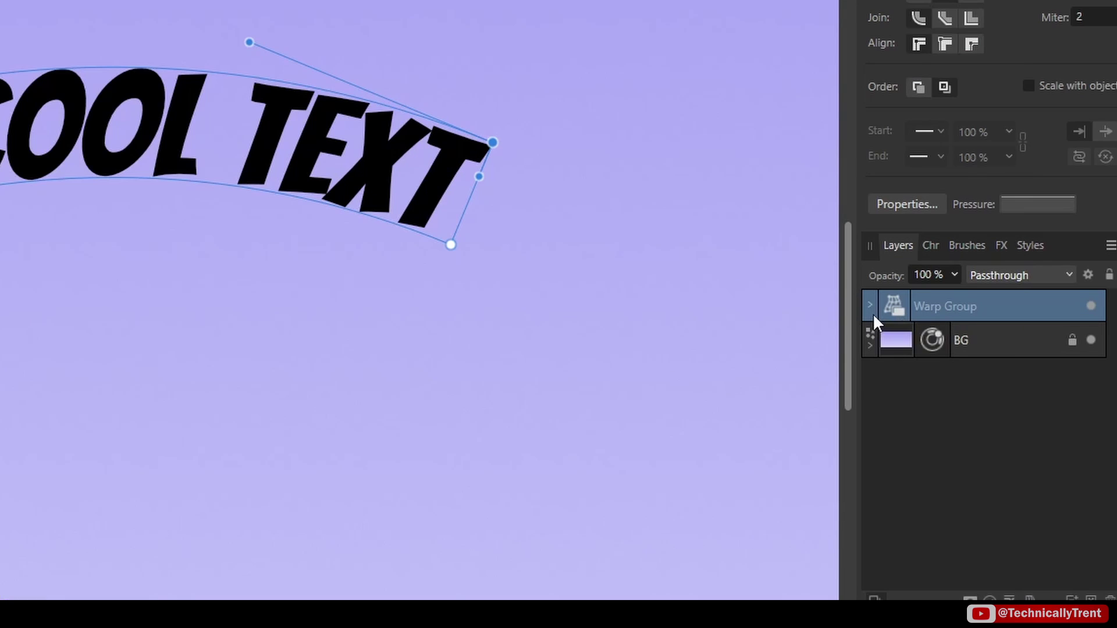
Move the text out of the warp group, delete the empty group, and undo a reapplied warp.
{"action": "left_click", "coordinate": [873, 314]}
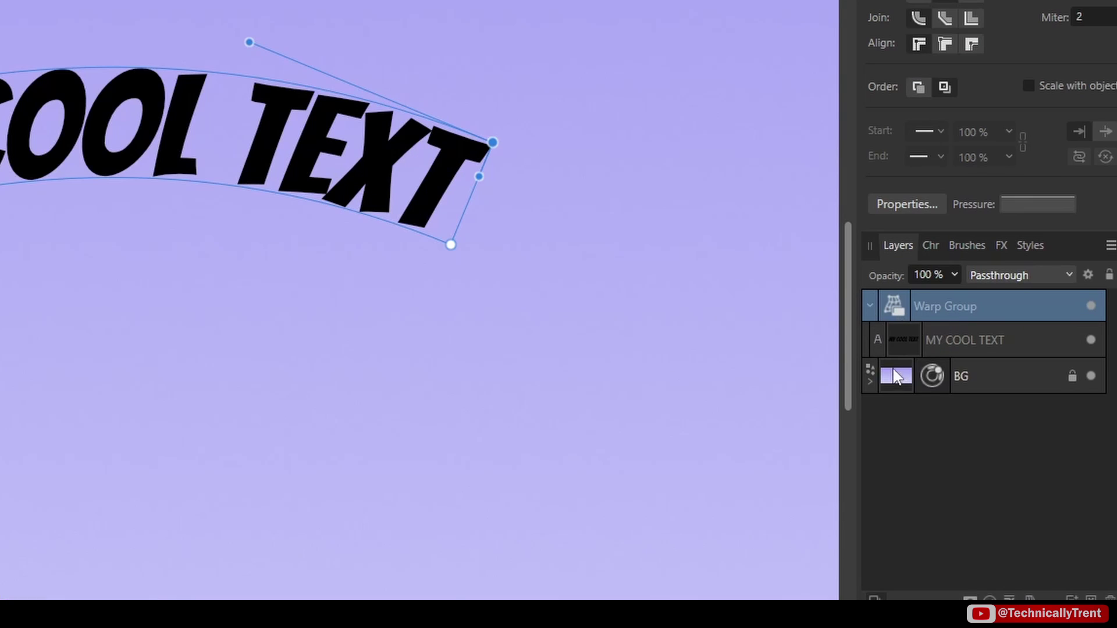
{"action": "left_click_drag", "start_coordinate": [899, 338], "coordinate": [919, 291]}
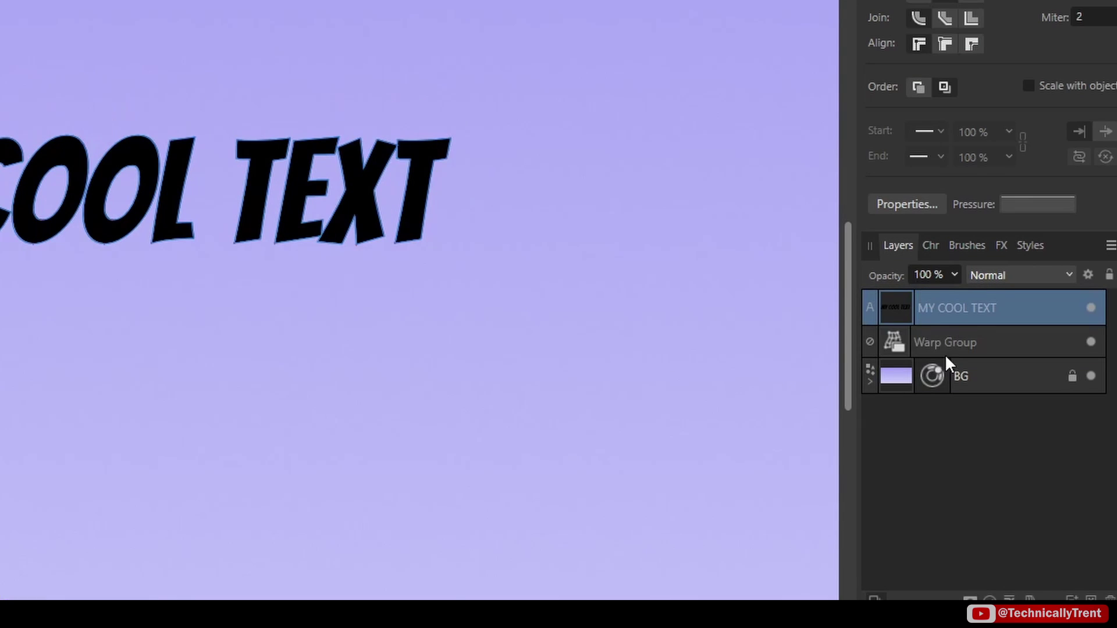
{"action": "left_click", "coordinate": [893, 343]}
{"action": "key", "text": "Delete"}
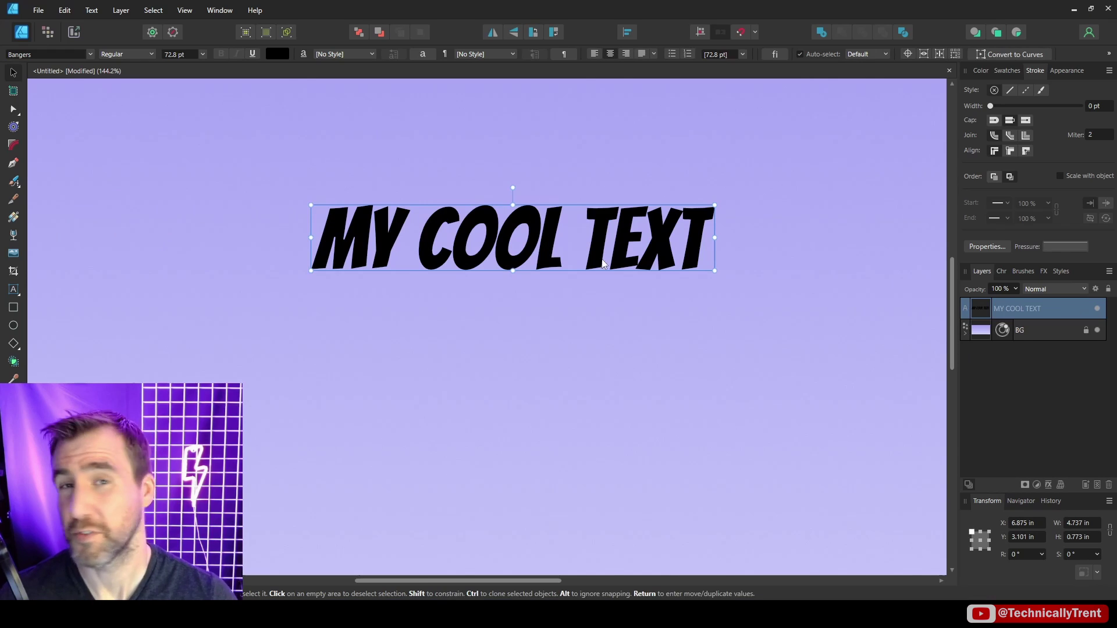
{"action": "left_click", "coordinate": [1059, 486]}
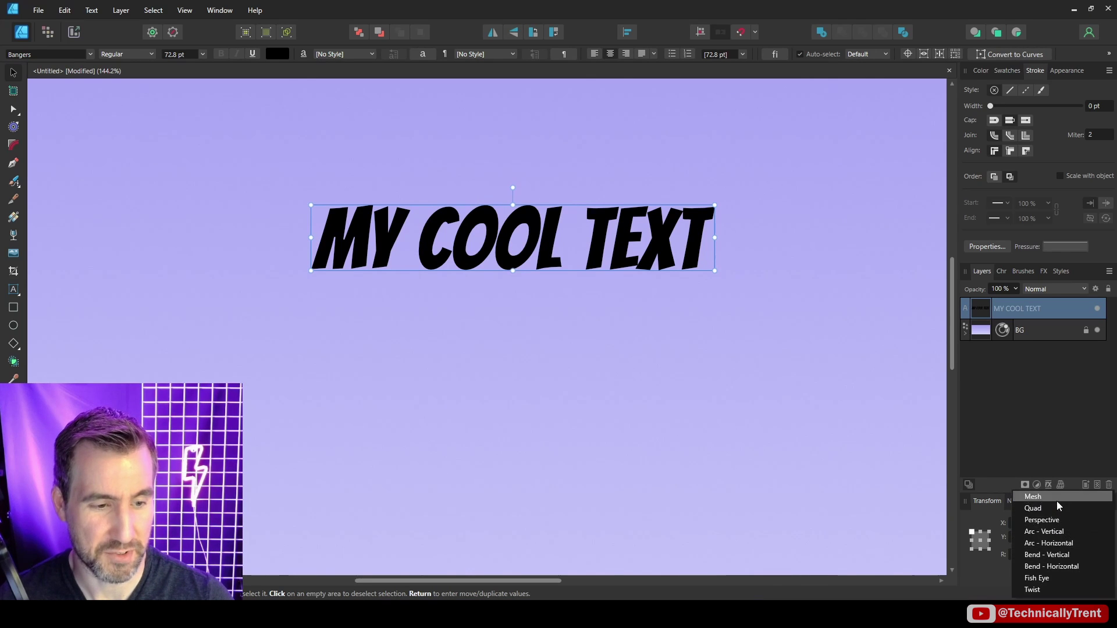
{"action": "left_click", "coordinate": [1047, 531]}
{"action": "key", "text": "ctrl+z"}
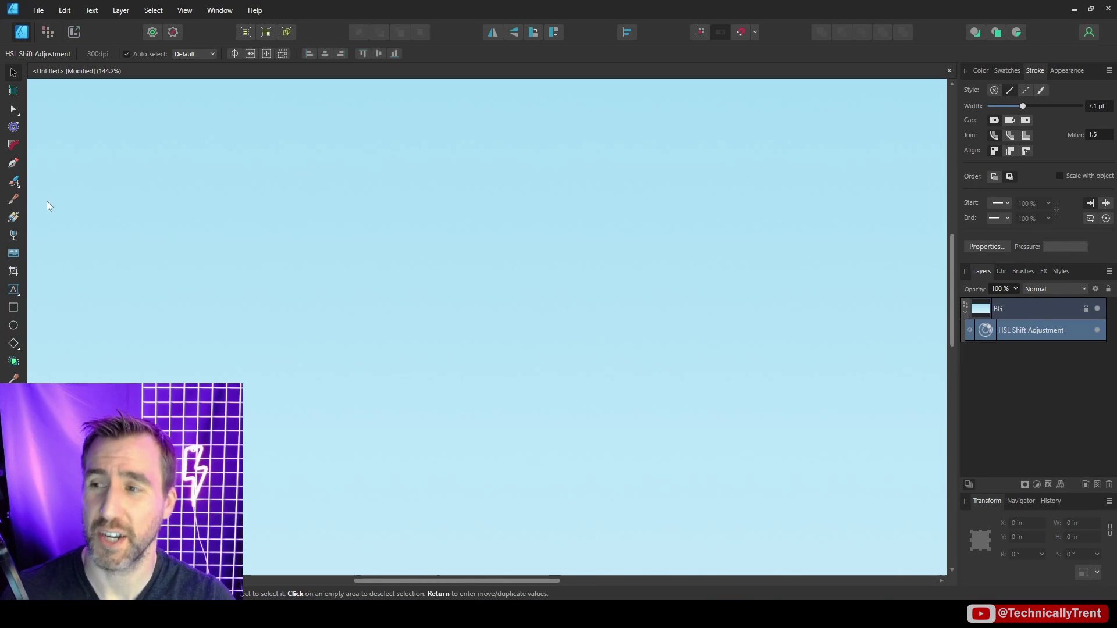
Sketch a long wavy curve with the Pencil tool and type TEXT TEST along it.
{"action": "left_click", "coordinate": [13, 182]}
{"action": "mouse_move", "coordinate": [238, 294]}
{"action": "left_mouse_down"}
{"action": "mouse_move", "coordinate": [434, 257]}
{"action": "mouse_move", "coordinate": [847, 278]}
{"action": "left_mouse_up"}
{"action": "key", "text": "t"}
{"action": "left_click", "coordinate": [324, 257]}
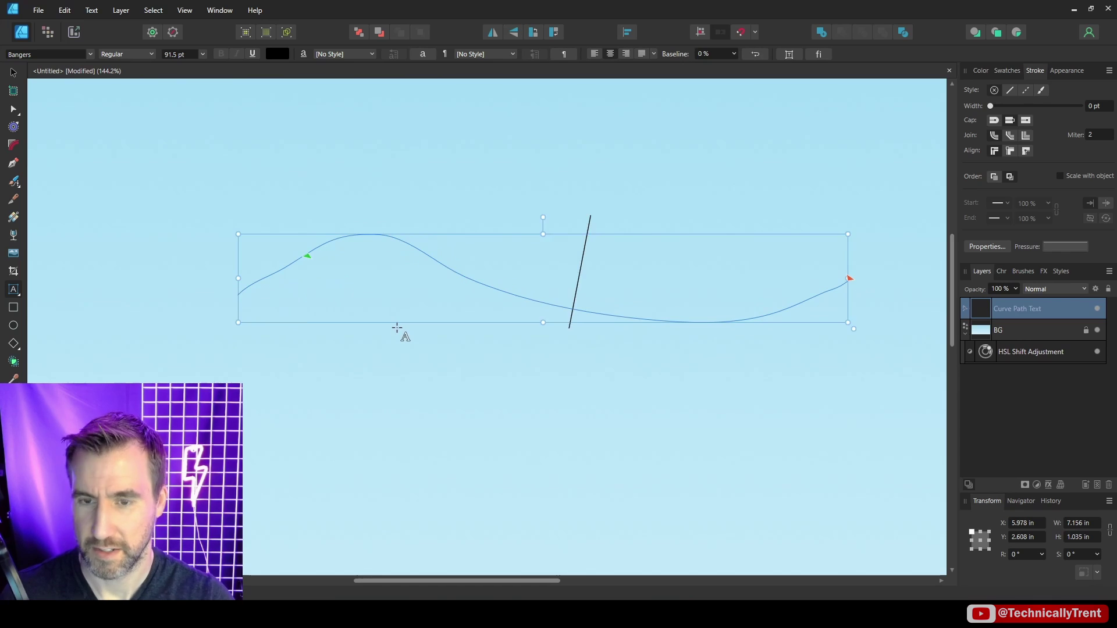
{"action": "type", "text": "TEXT TEST"}
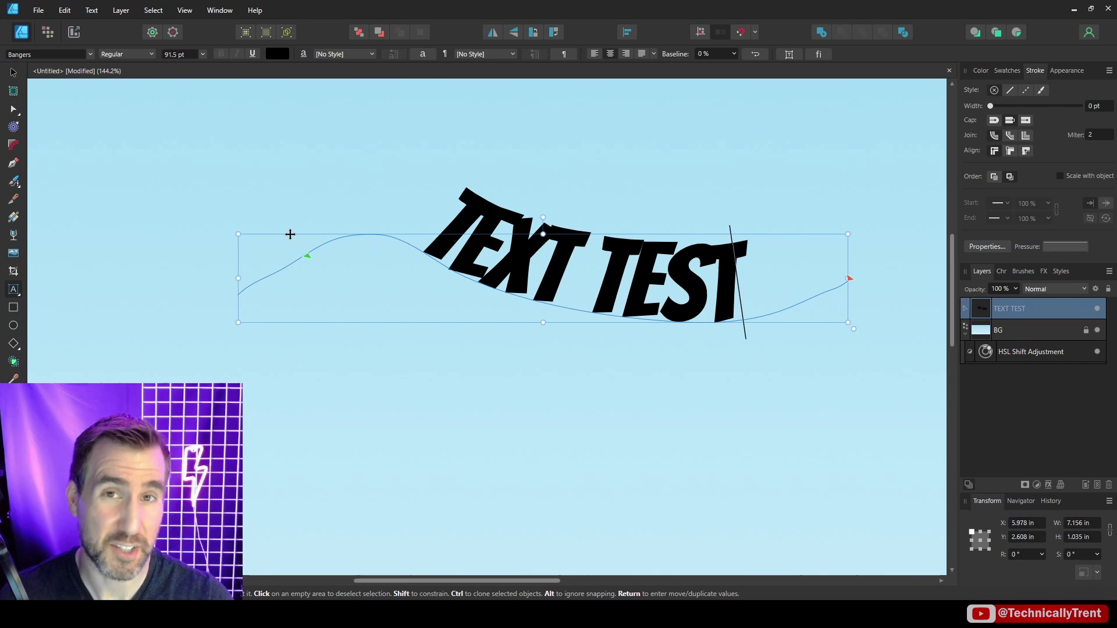